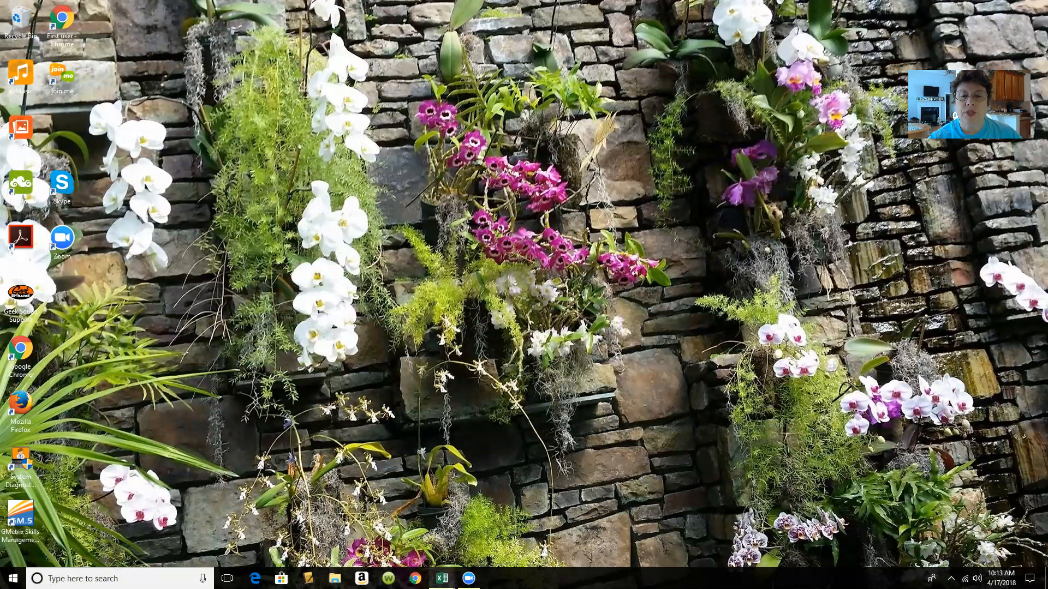
pyautogui.moveTo(442, 578)
pyautogui.click(432, 554)
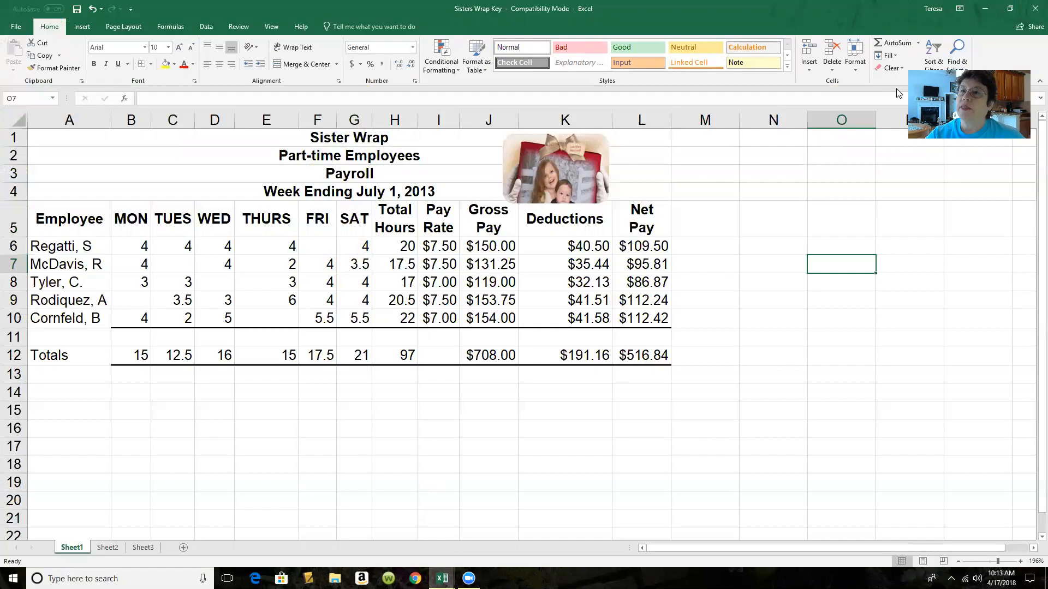
pyautogui.click(985, 9)
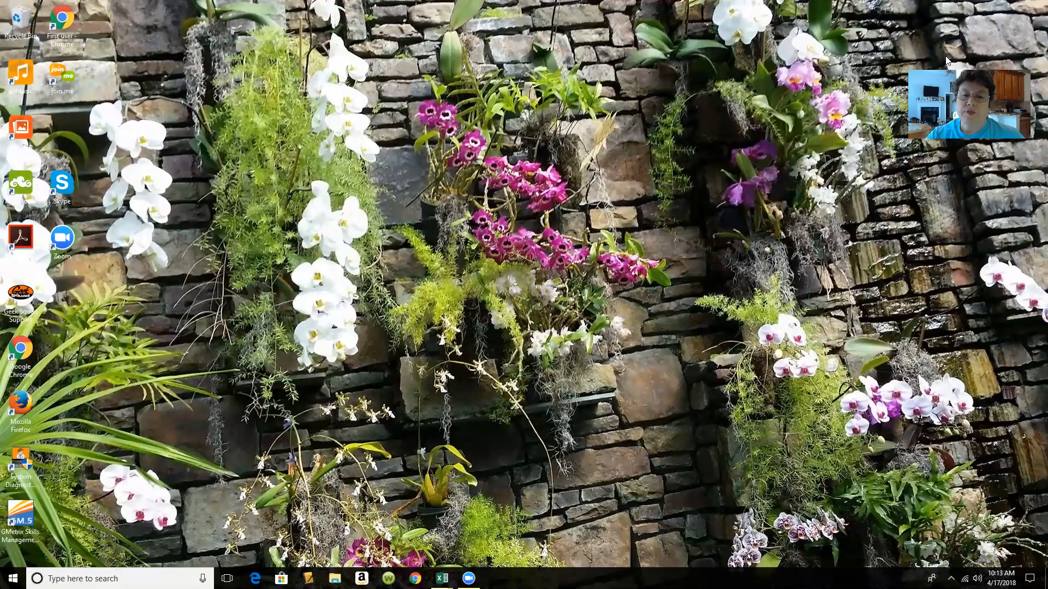
# Switch to the Sisters Wrap day 1 workbook in Excel, narrow column A to the employee names and autofit the Total Hours column
pyautogui.moveTo(442, 579)
pyautogui.click(479, 526)
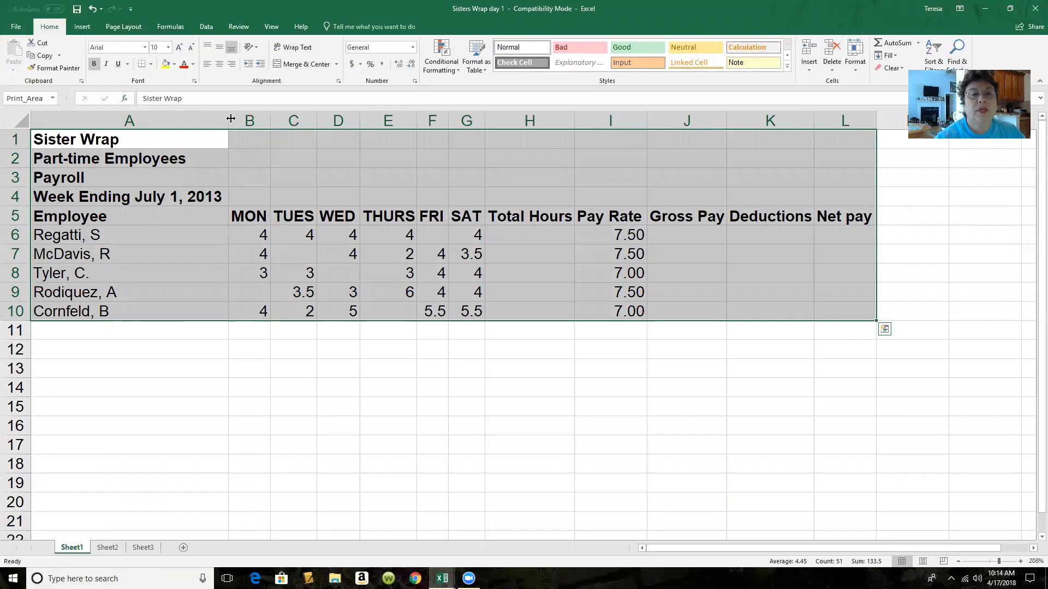
pyautogui.moveTo(230, 118); pyautogui.dragTo(132, 125)
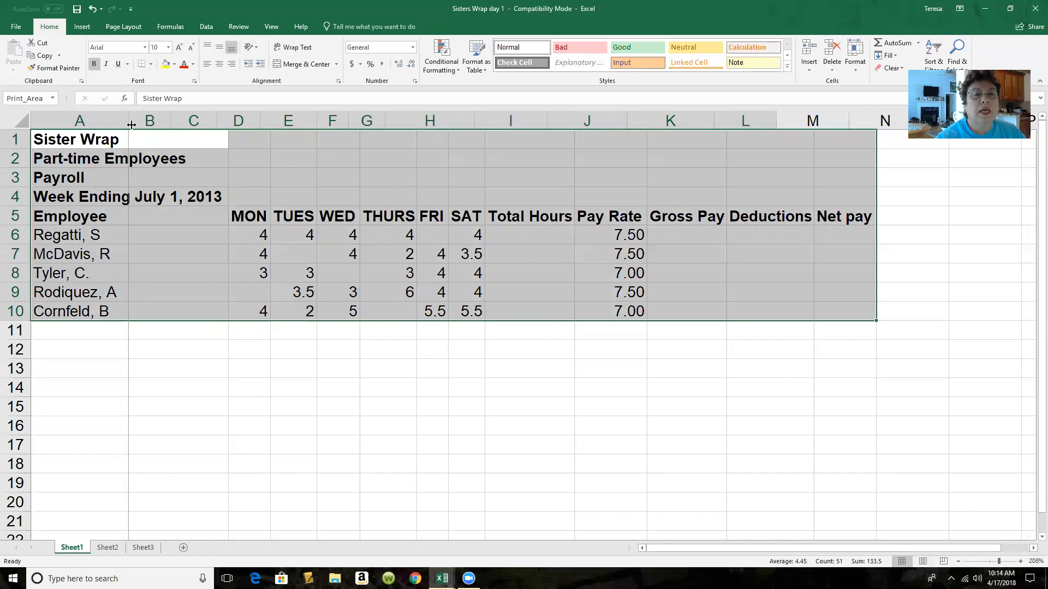
pyautogui.moveTo(474, 121); pyautogui.dragTo(398, 133)
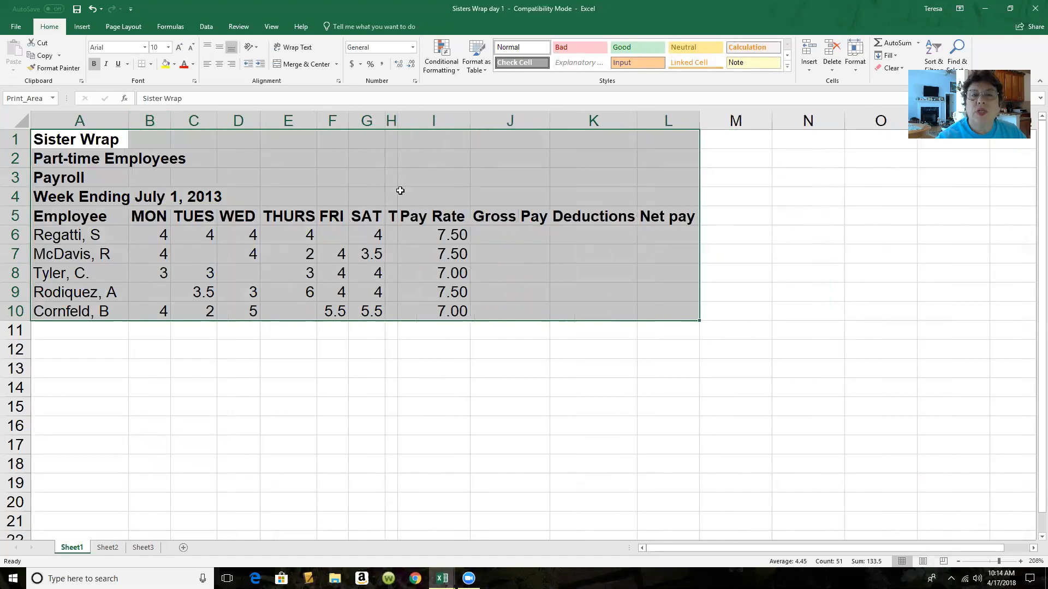
pyautogui.doubleClick(397, 120)
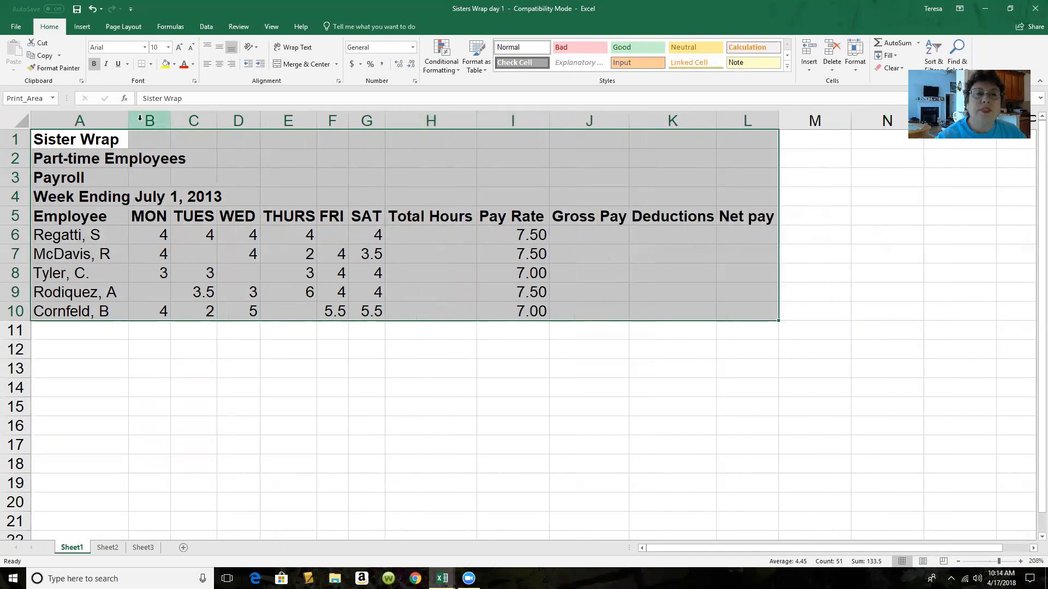
pyautogui.moveTo(129, 120)
pyautogui.mouseDown()
pyautogui.moveTo(187, 118)
pyautogui.moveTo(123, 119)
pyautogui.mouseUp()
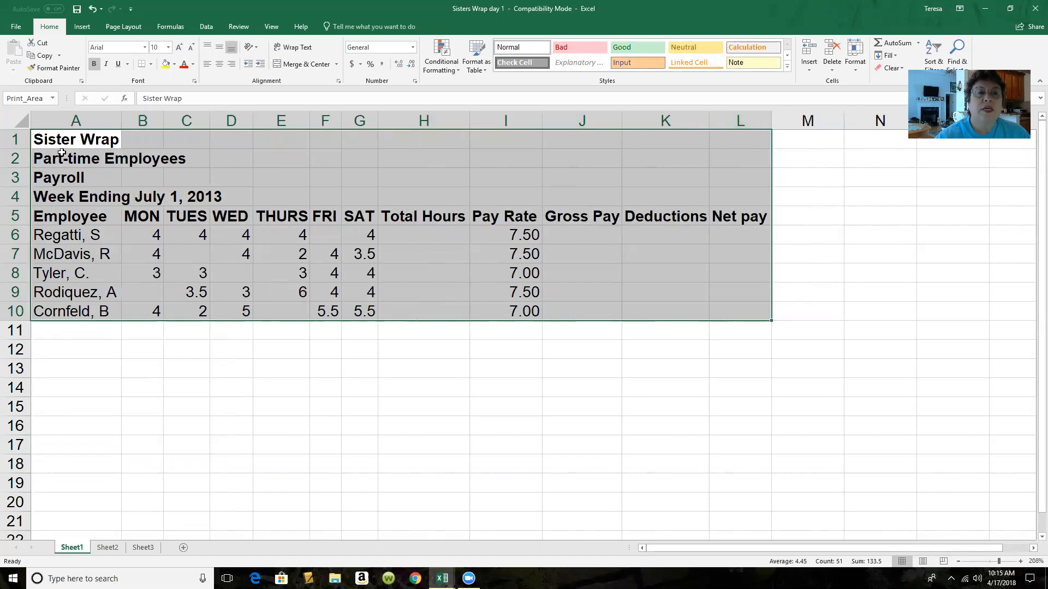
# Merge and center each of the four title lines in rows 1 to 4 across columns A to L
pyautogui.moveTo(58, 139); pyautogui.dragTo(731, 142)
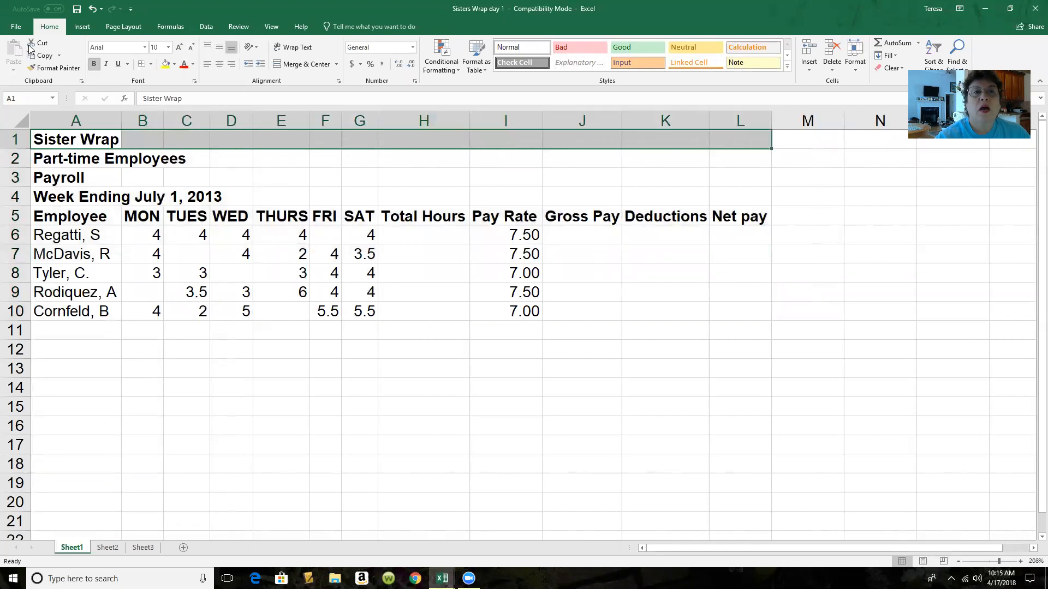
pyautogui.click(304, 65)
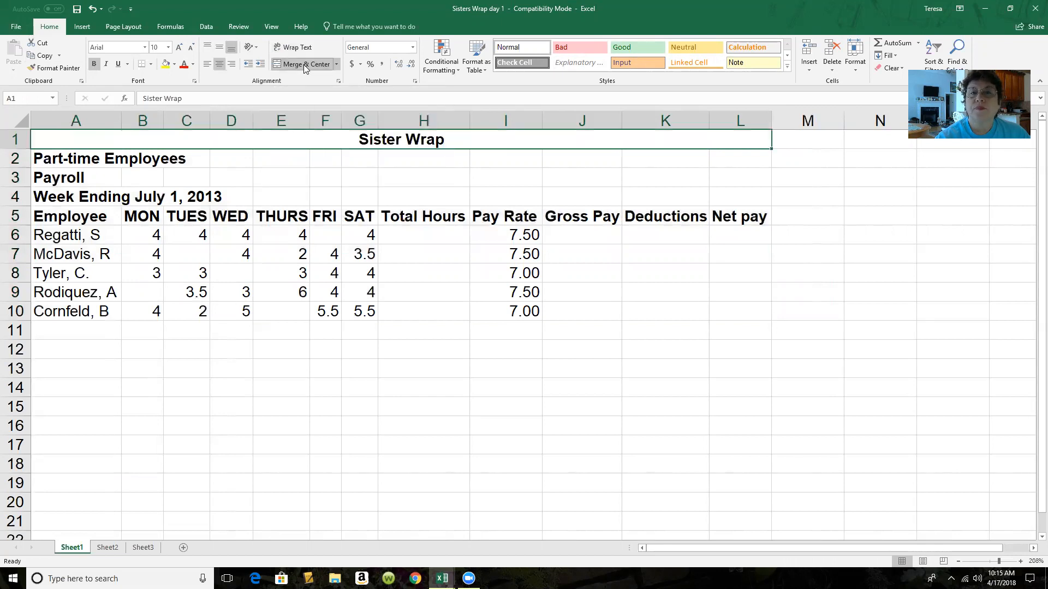
pyautogui.moveTo(40, 158); pyautogui.dragTo(721, 150)
pyautogui.click(318, 66)
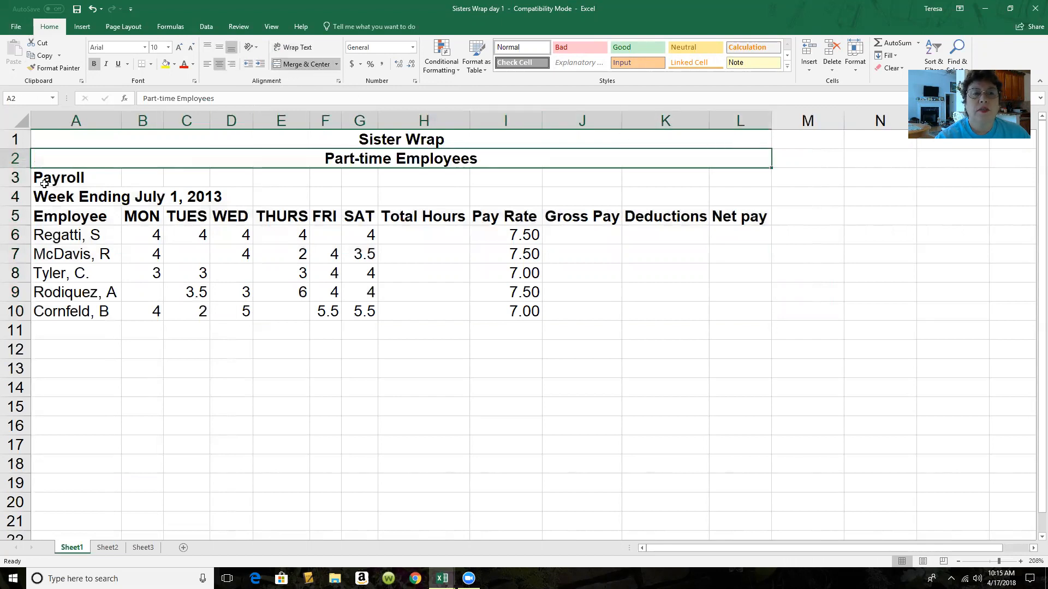
pyautogui.moveTo(43, 181); pyautogui.dragTo(729, 178)
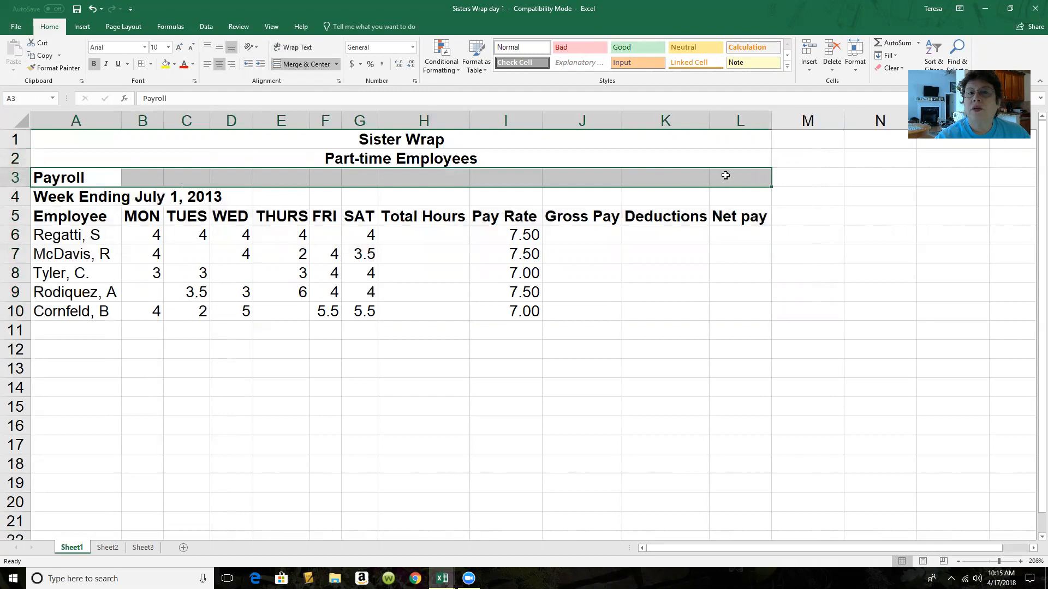
pyautogui.click(317, 65)
pyautogui.moveTo(51, 202); pyautogui.dragTo(730, 197)
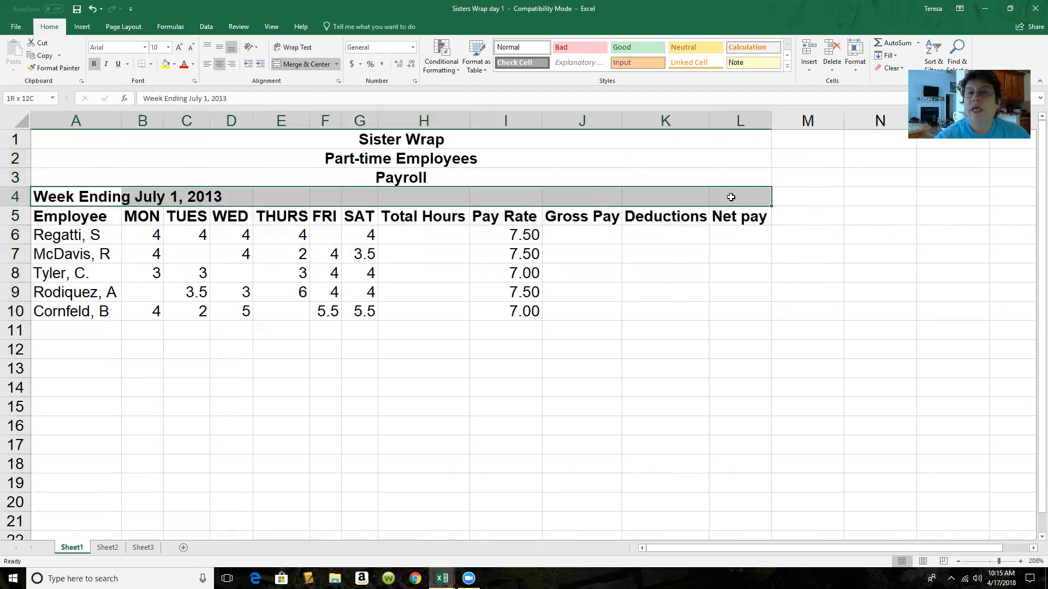
pyautogui.click(299, 65)
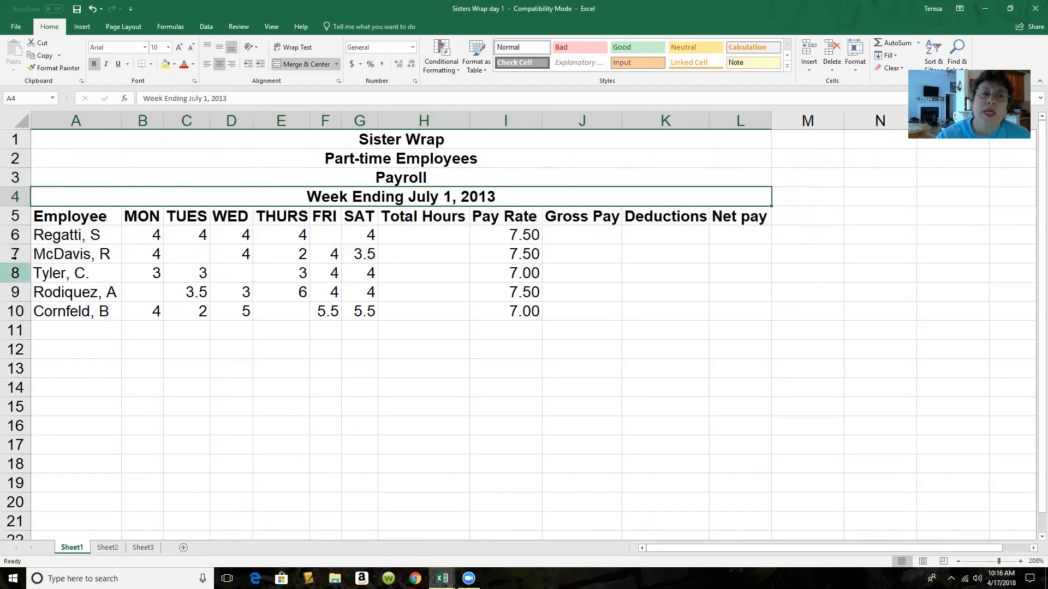
# Wrap the heading text in row 5 and resize columns E, H, I, K and J so that no heading breaks mid-word
pyautogui.click(16, 215)
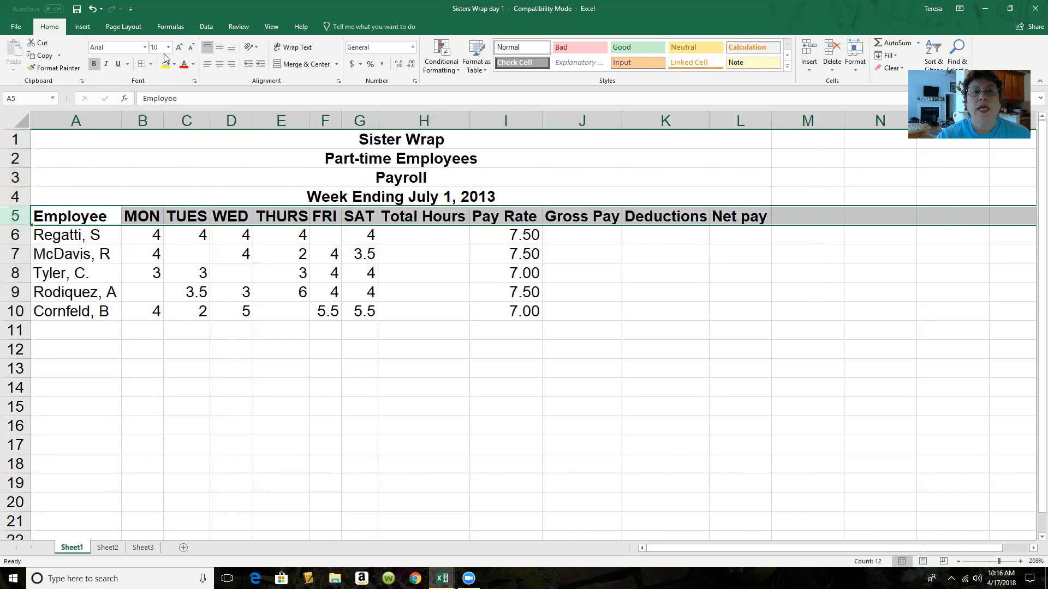
pyautogui.click(306, 52)
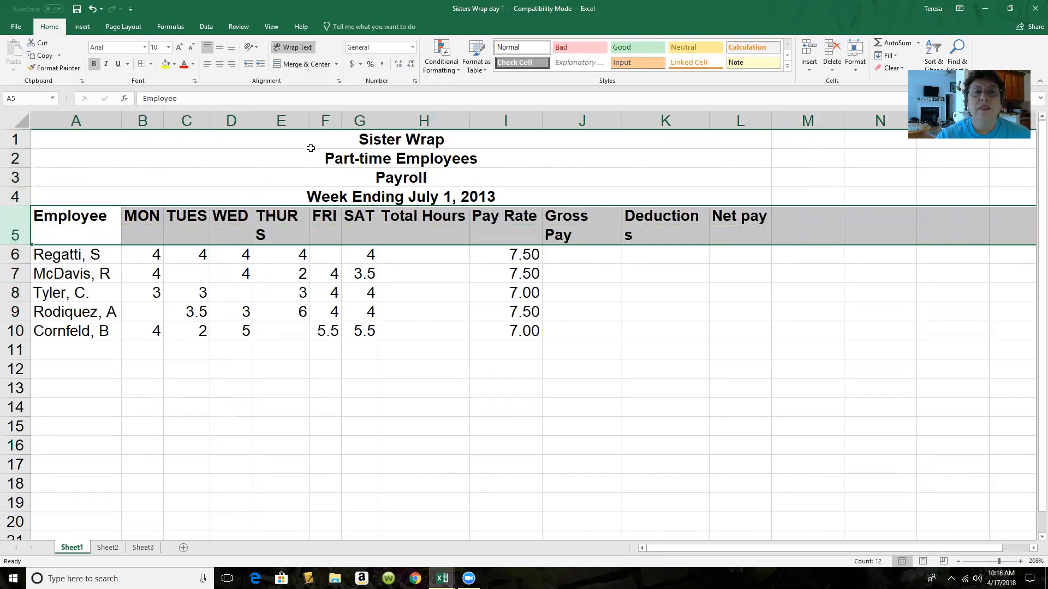
pyautogui.moveTo(310, 120); pyautogui.dragTo(317, 117)
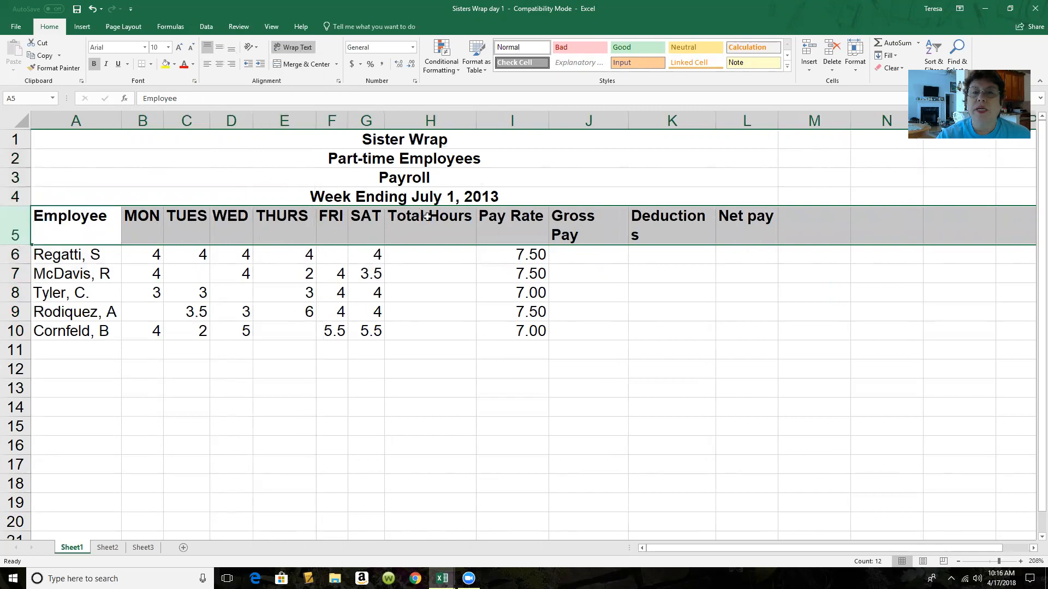
pyautogui.moveTo(477, 117); pyautogui.dragTo(435, 123)
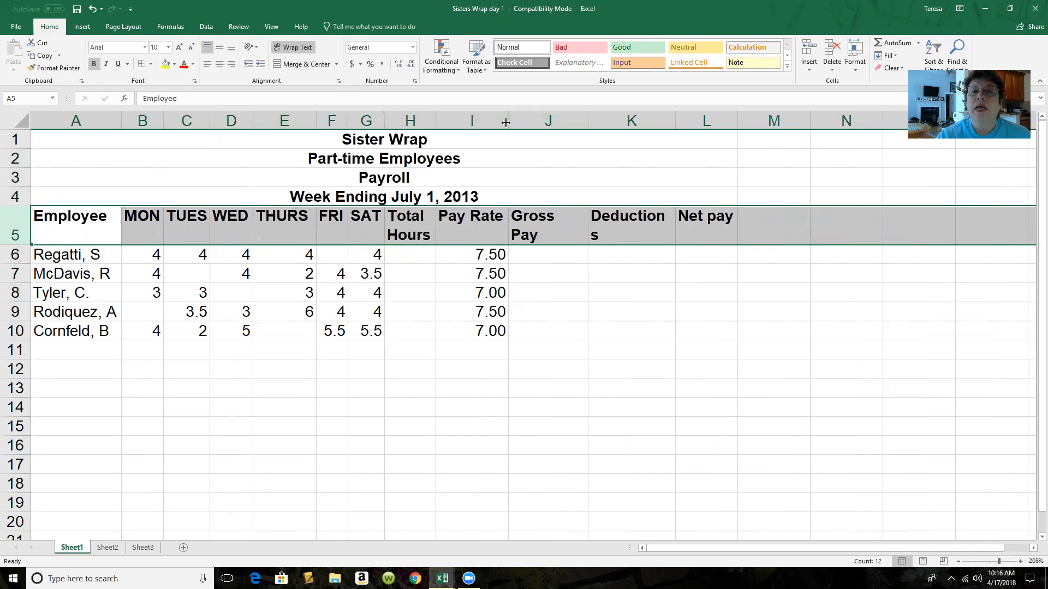
pyautogui.moveTo(507, 121); pyautogui.dragTo(485, 129)
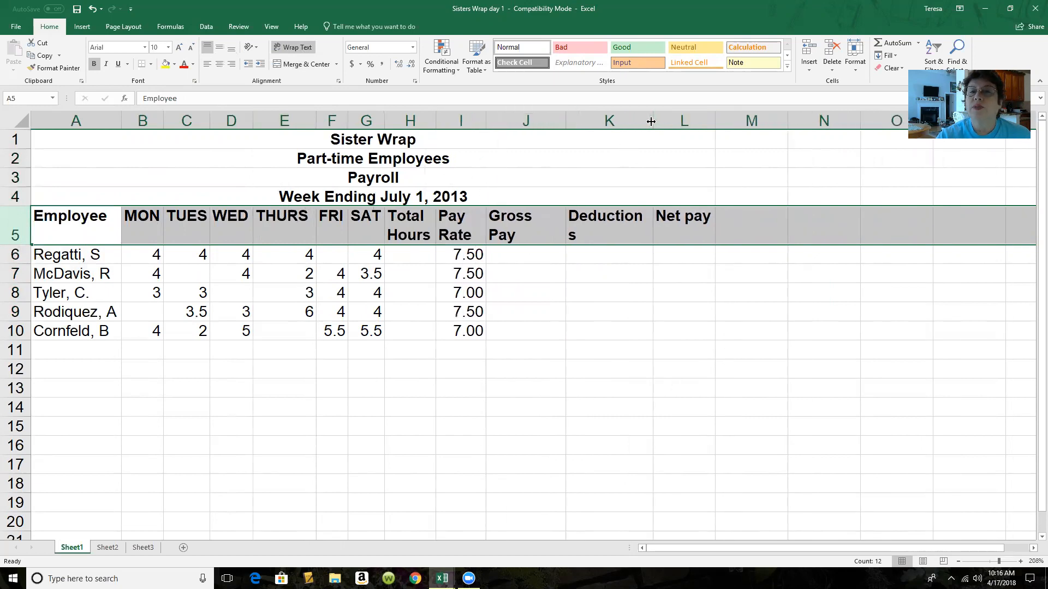
pyautogui.moveTo(652, 121); pyautogui.dragTo(658, 121)
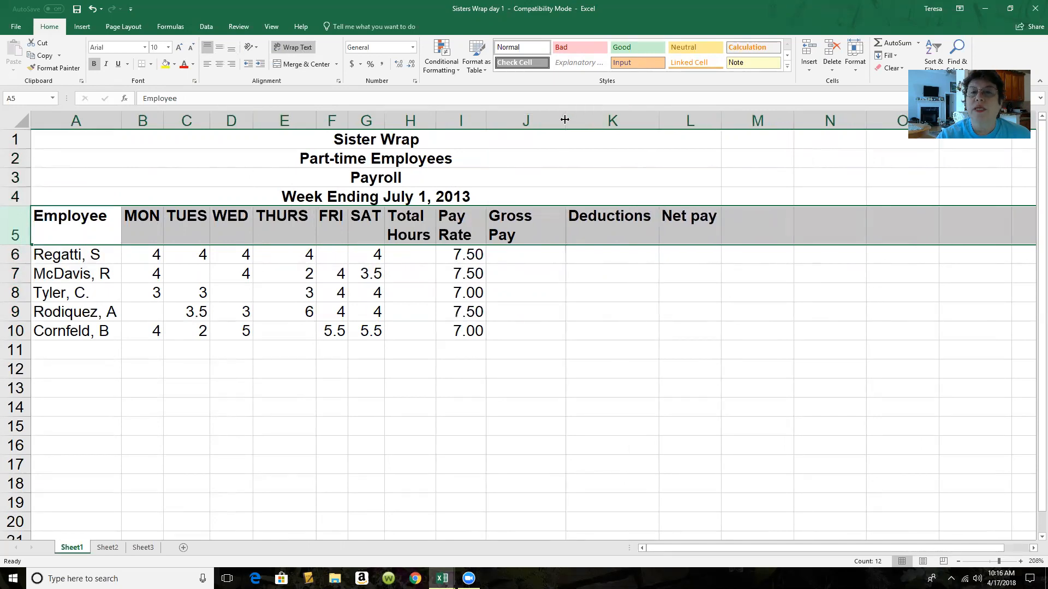
pyautogui.moveTo(565, 120); pyautogui.dragTo(538, 123)
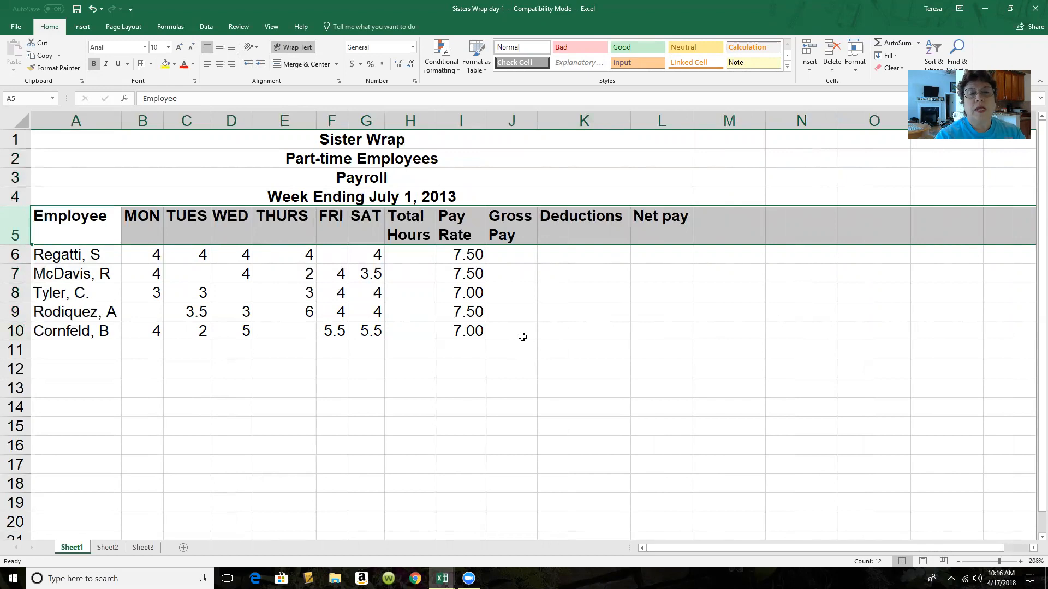
# Total the first employee's Monday to Saturday hours in cell H6 with a SUM formula over B6:G6
pyautogui.click(408, 257)
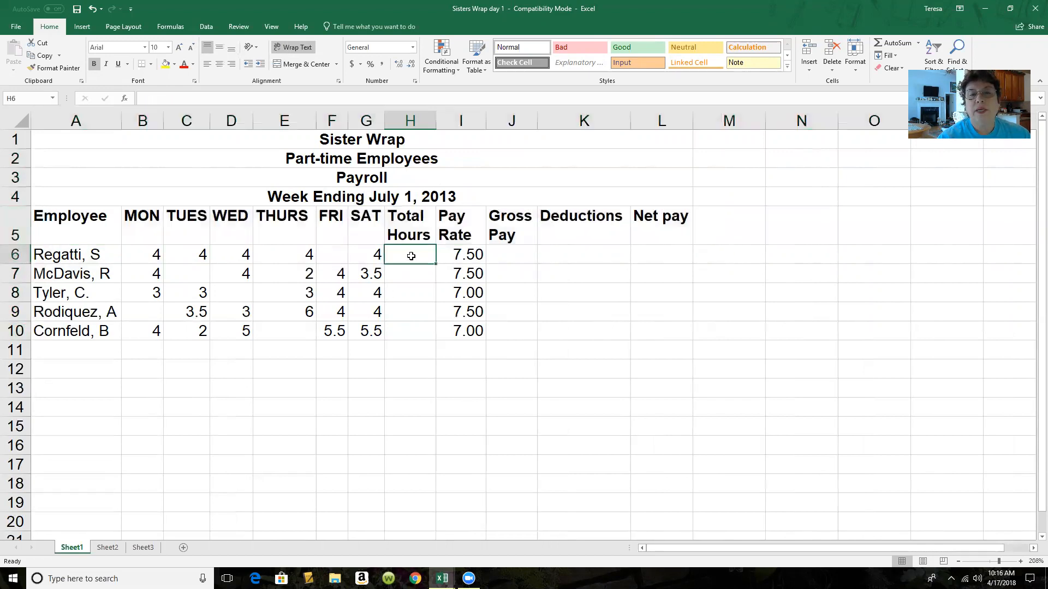
pyautogui.moveTo(141, 254); pyautogui.dragTo(355, 257)
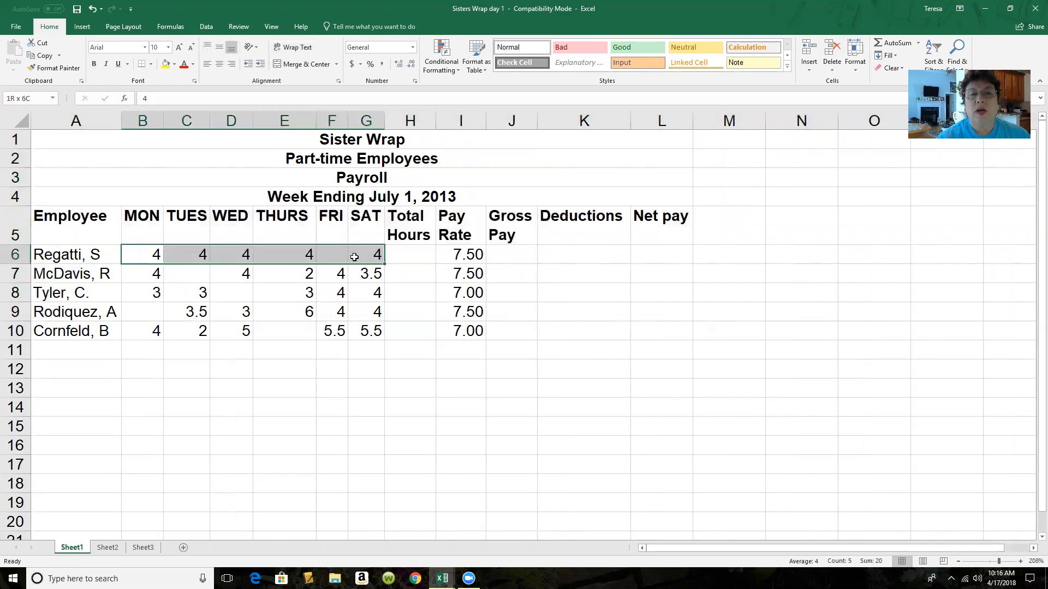
pyautogui.click(405, 256)
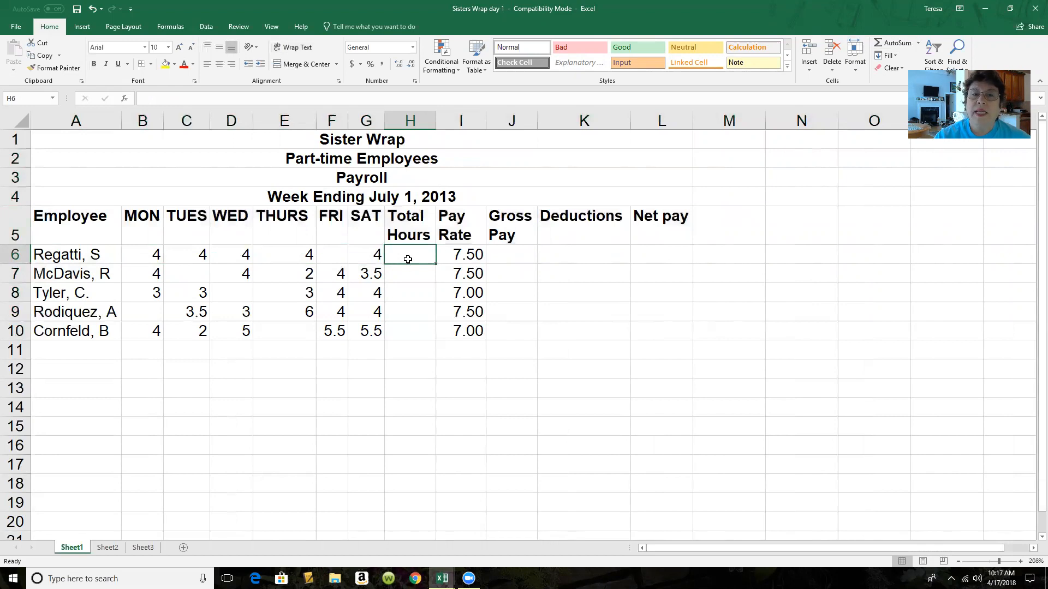
pyautogui.click(345, 256)
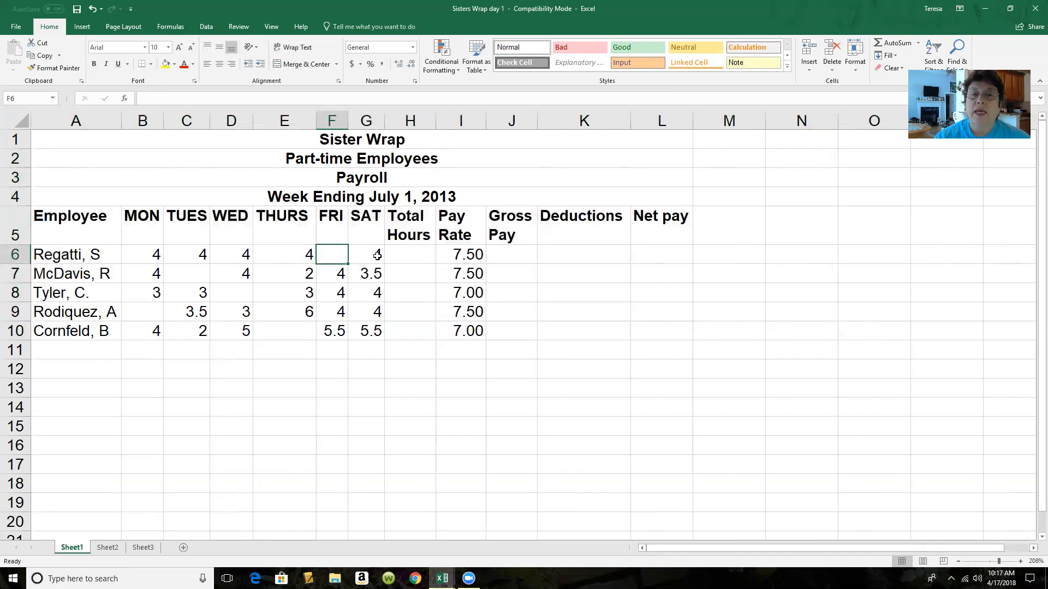
pyautogui.click(416, 255)
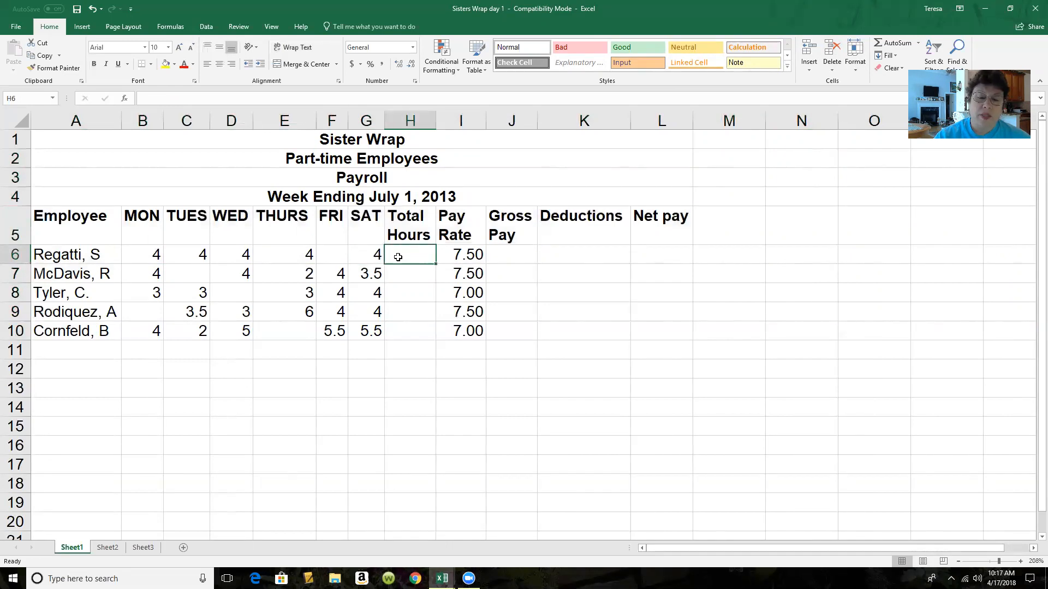
pyautogui.write('=')
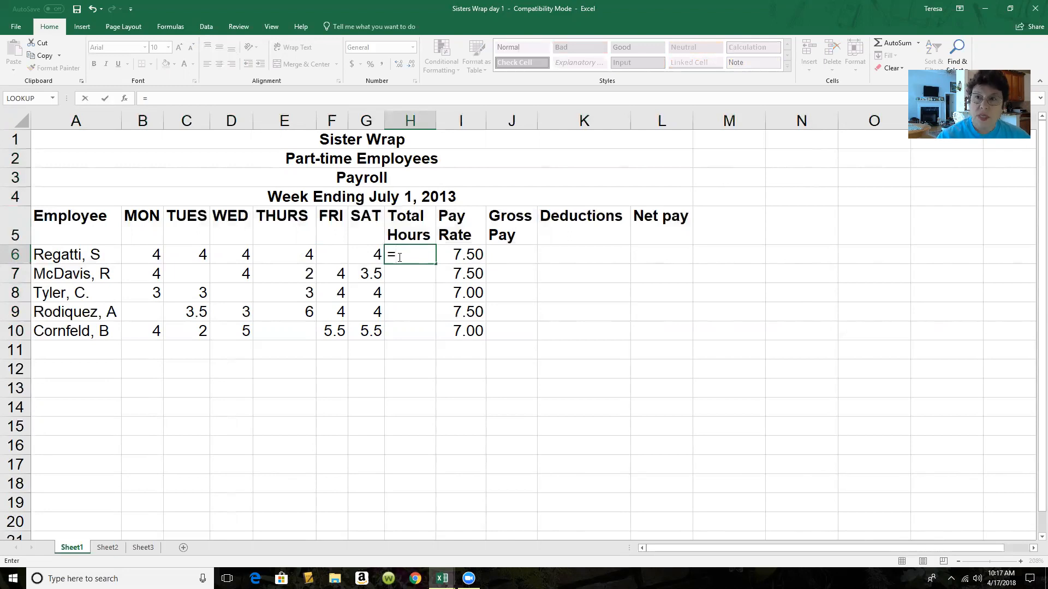
pyautogui.write('S')
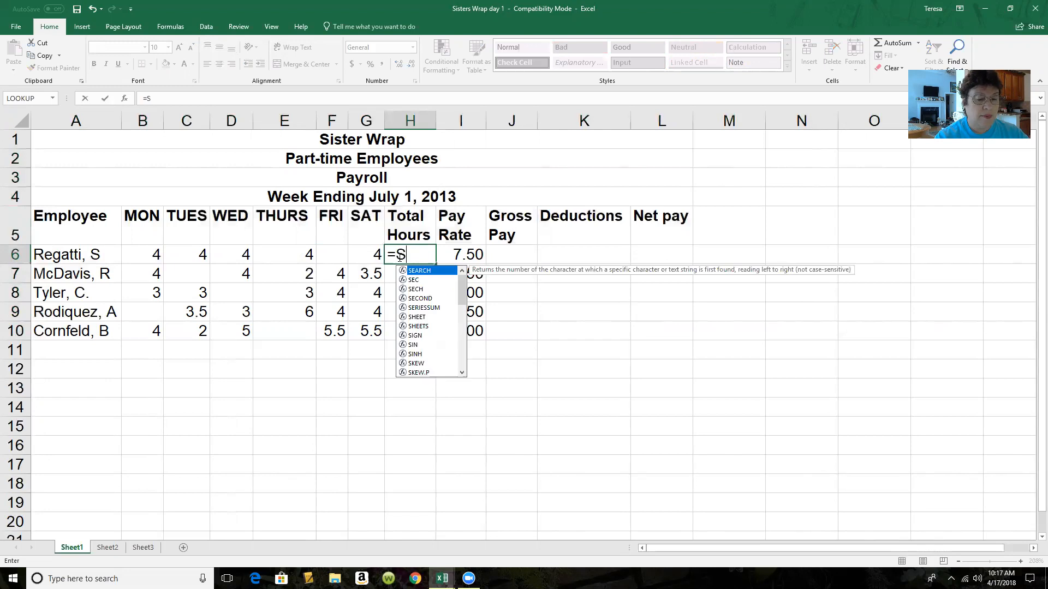
pyautogui.write('UM(')
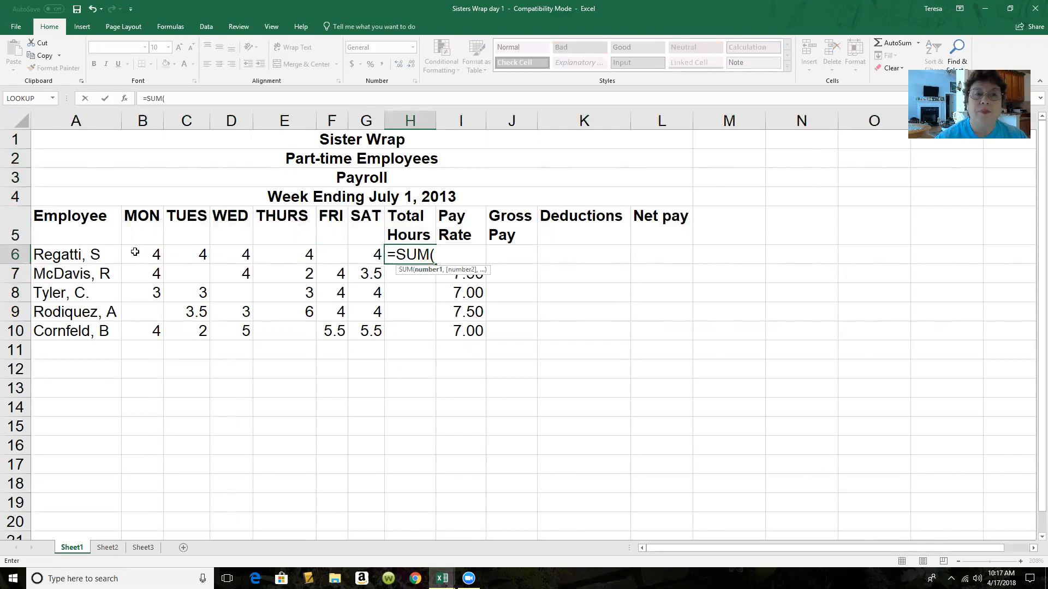
pyautogui.moveTo(134, 251); pyautogui.dragTo(363, 255)
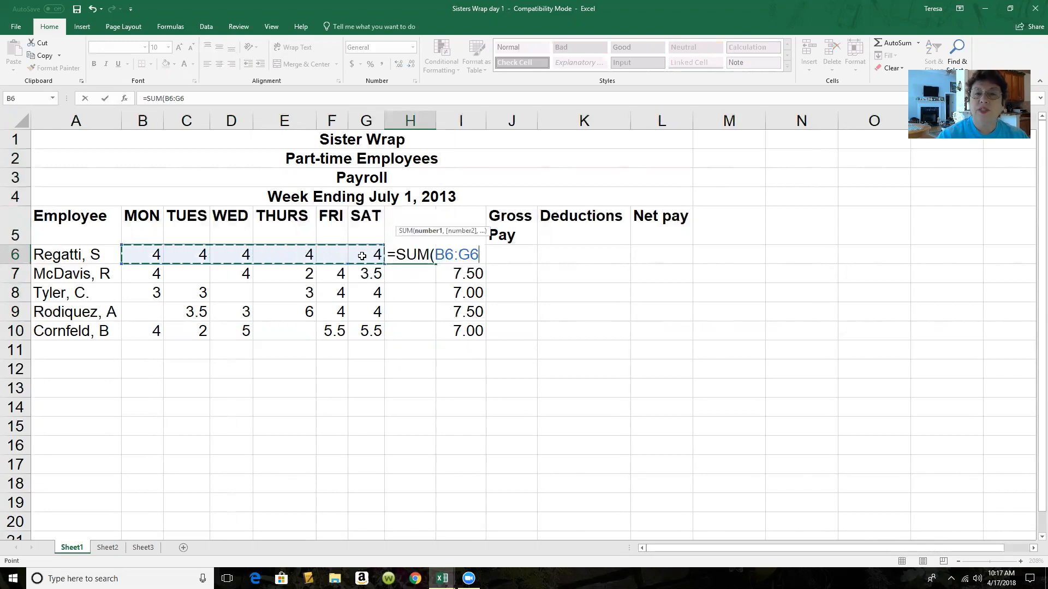
pyautogui.press('Return')
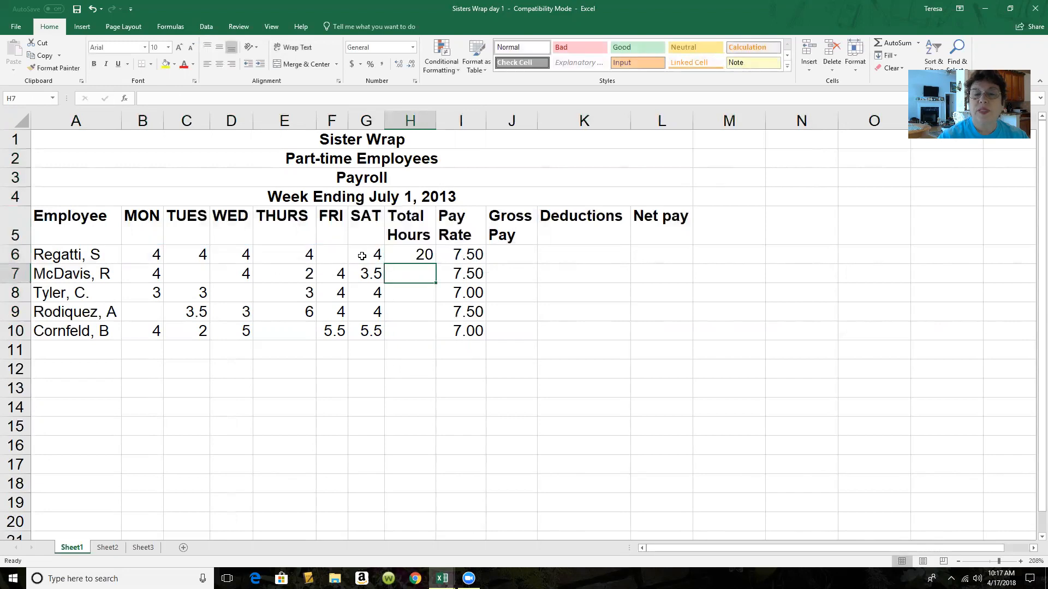
# Fill the Total Hours formula from H6 down to H10 and check the copied formulas for the other employees
pyautogui.click(408, 256)
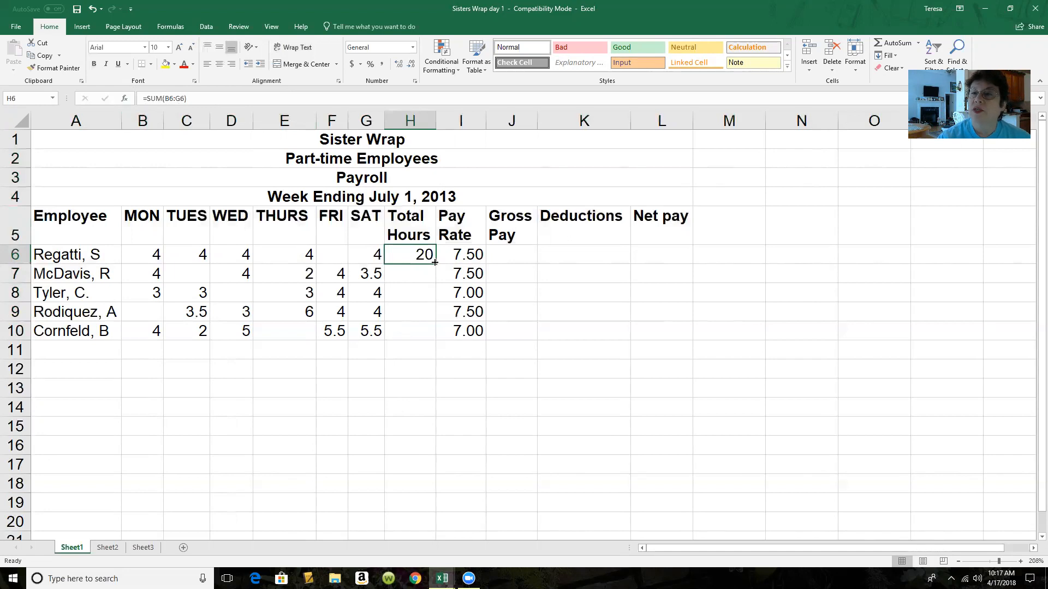
pyautogui.moveTo(434, 263); pyautogui.dragTo(432, 336)
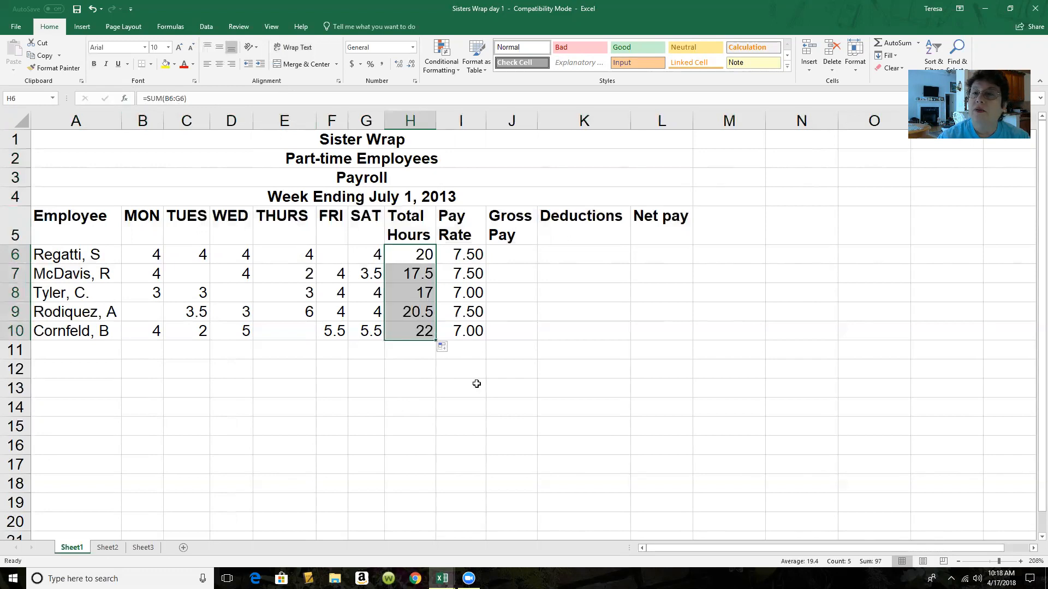
pyautogui.click(410, 276)
pyautogui.click(414, 293)
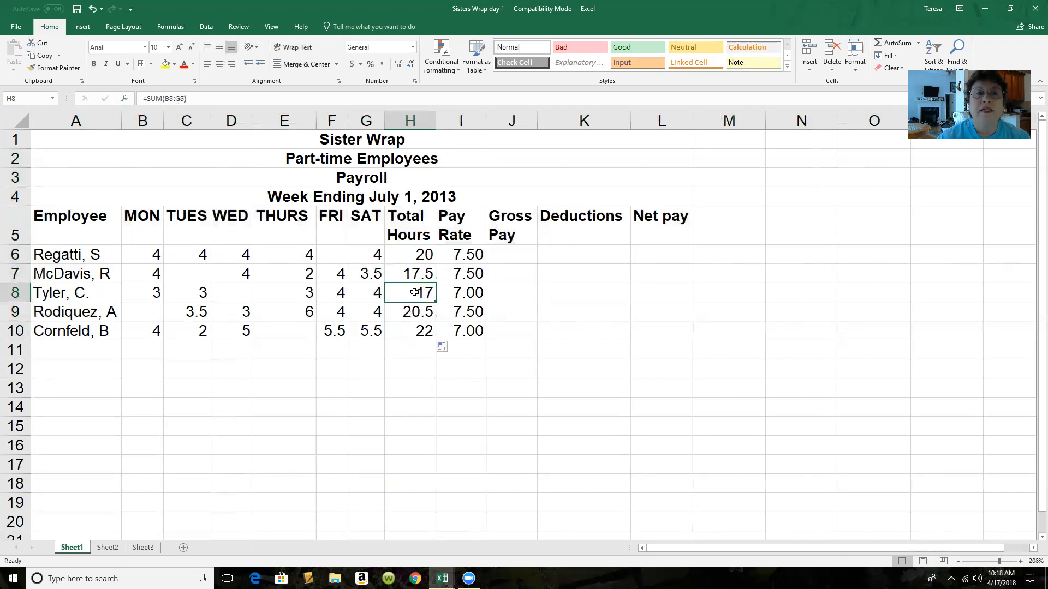
pyautogui.click(413, 311)
pyautogui.click(415, 331)
pyautogui.click(412, 277)
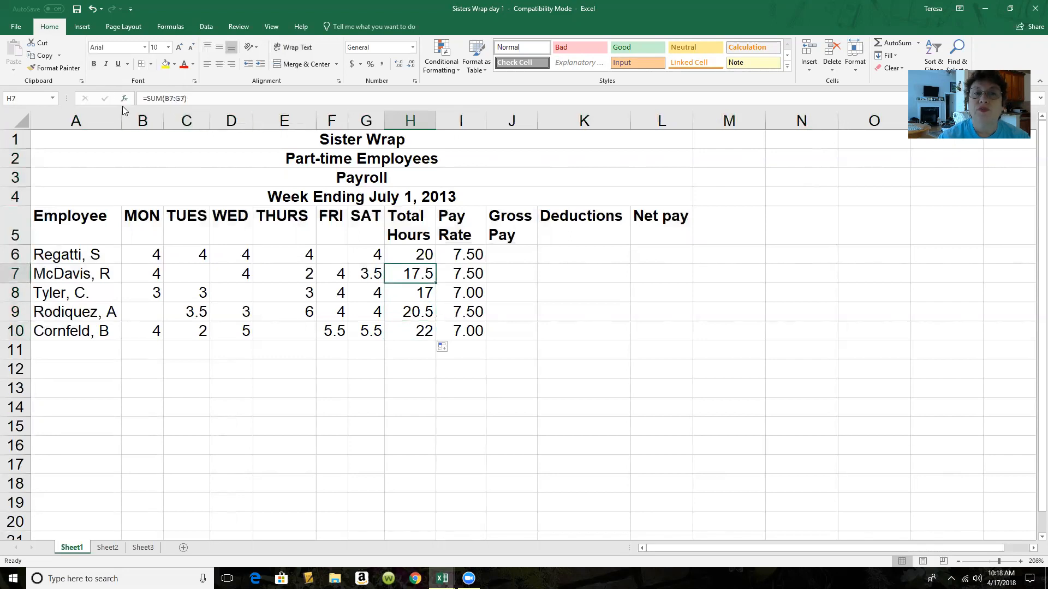
pyautogui.click(470, 164)
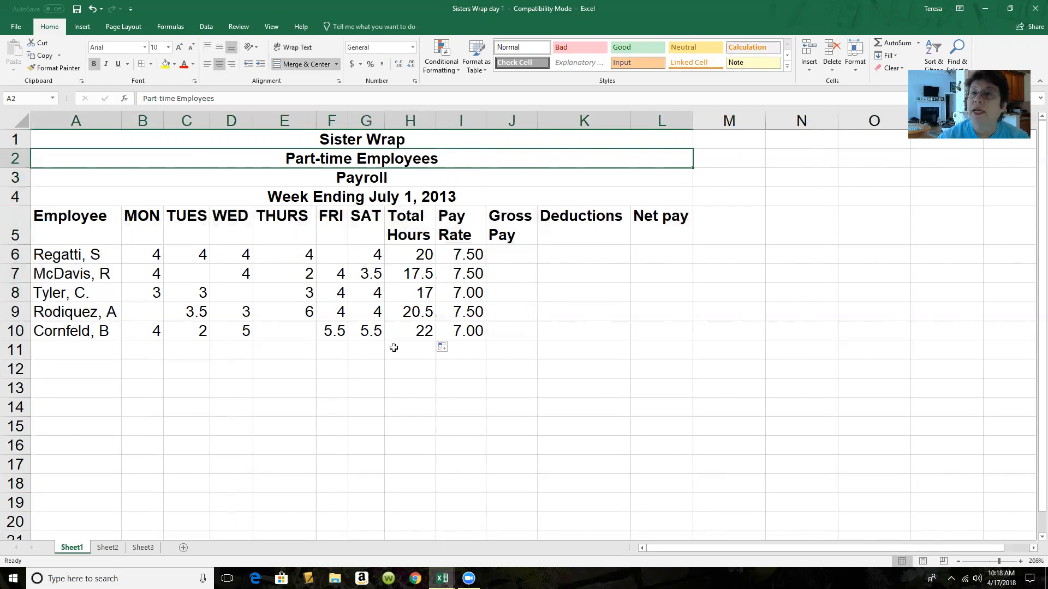
# Calculate the first employee's gross pay in J6 with the formula =H6*I6 and fill it down to J10
pyautogui.click(416, 273)
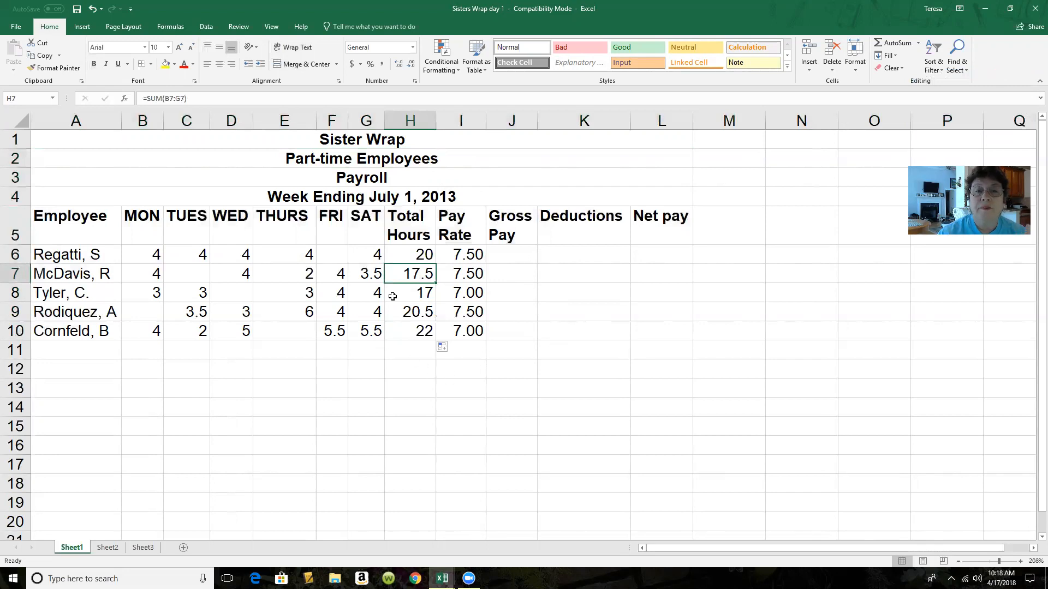
pyautogui.click(508, 257)
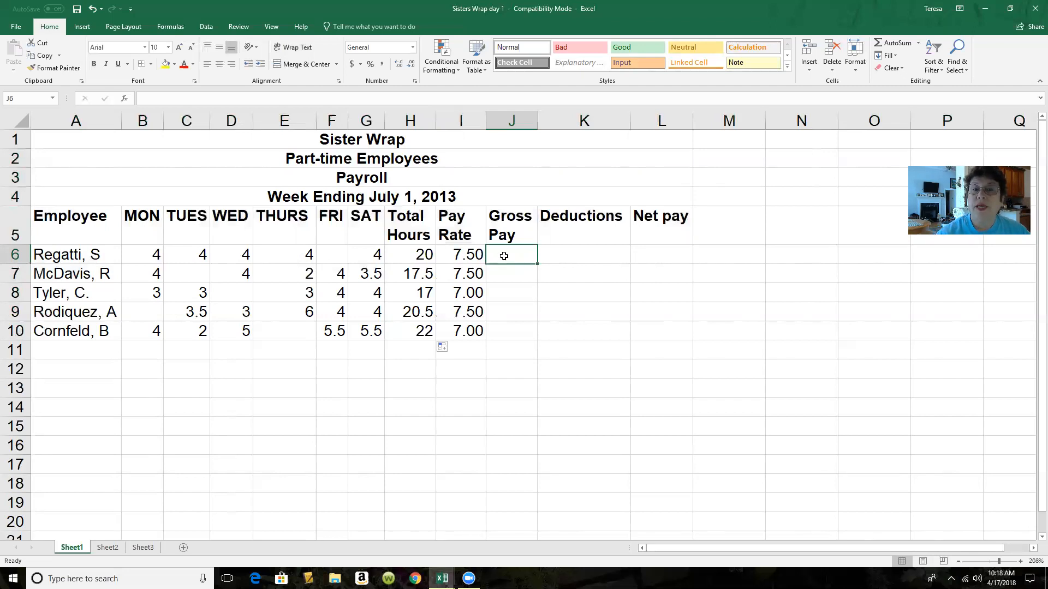
pyautogui.write('=')
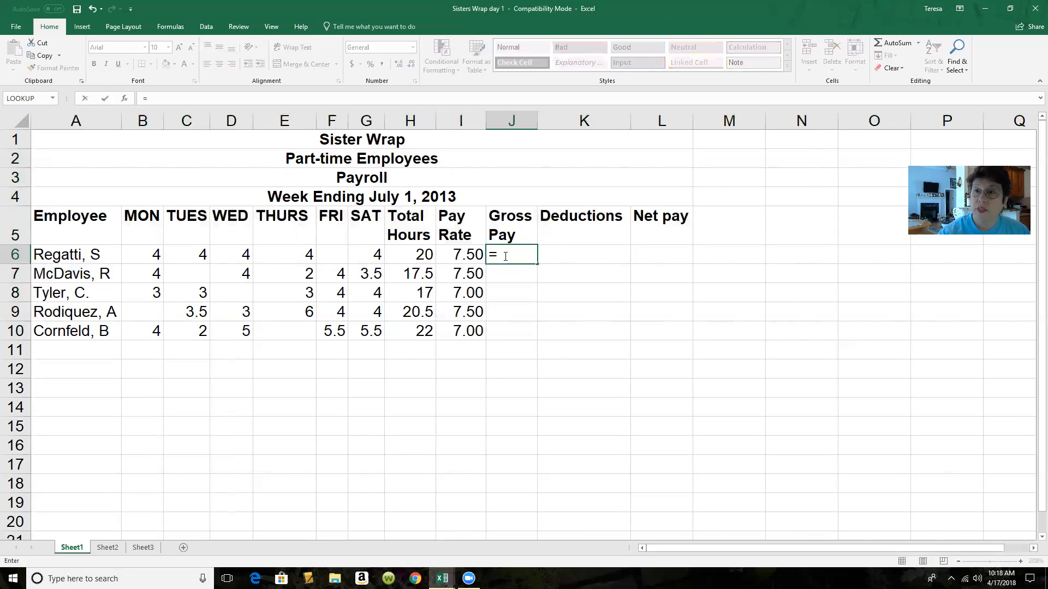
pyautogui.click(416, 253)
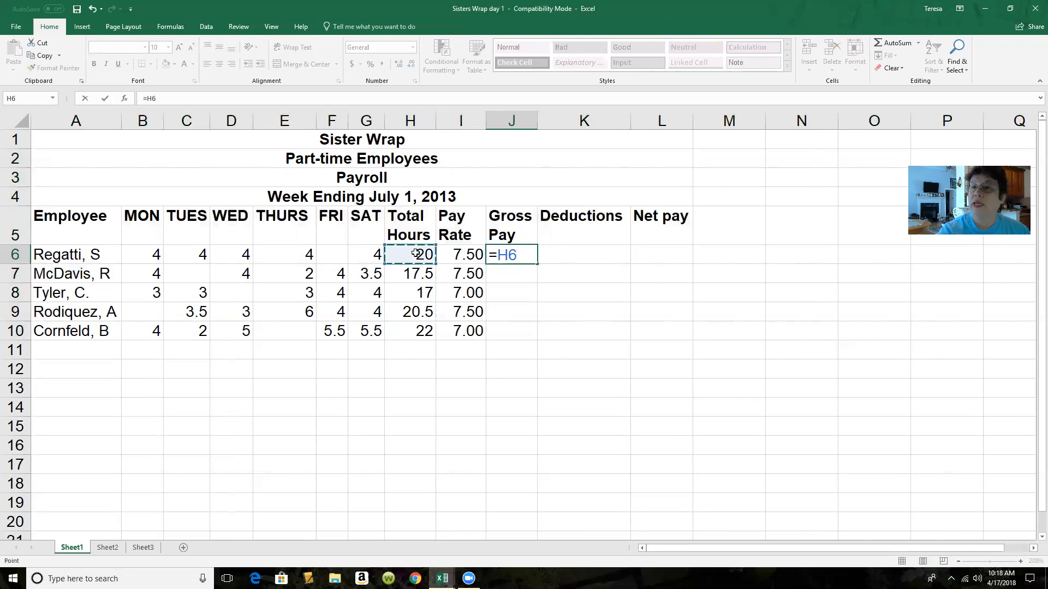
pyautogui.write('*')
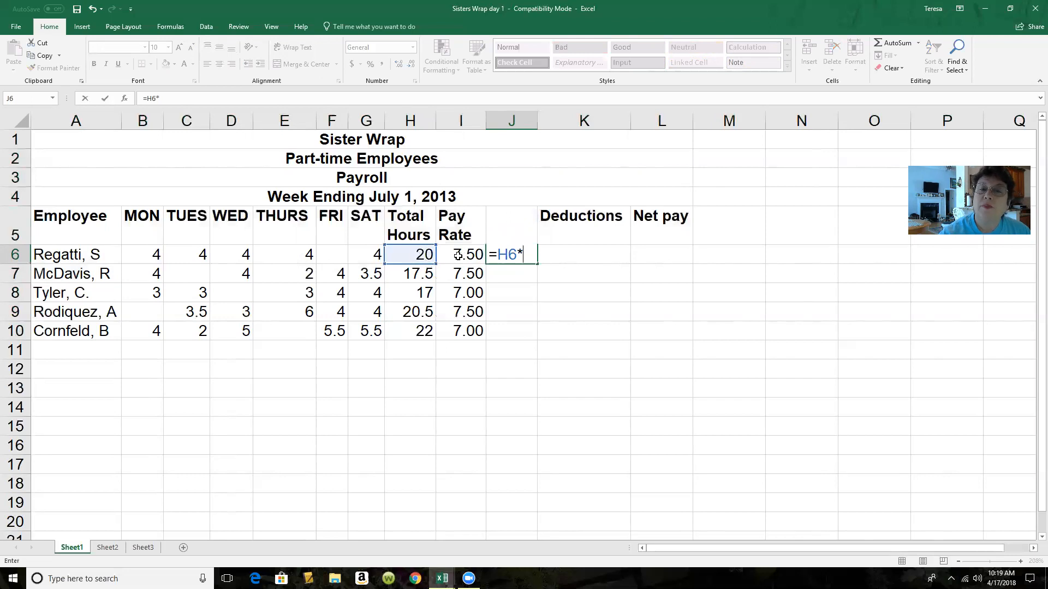
pyautogui.click(458, 255)
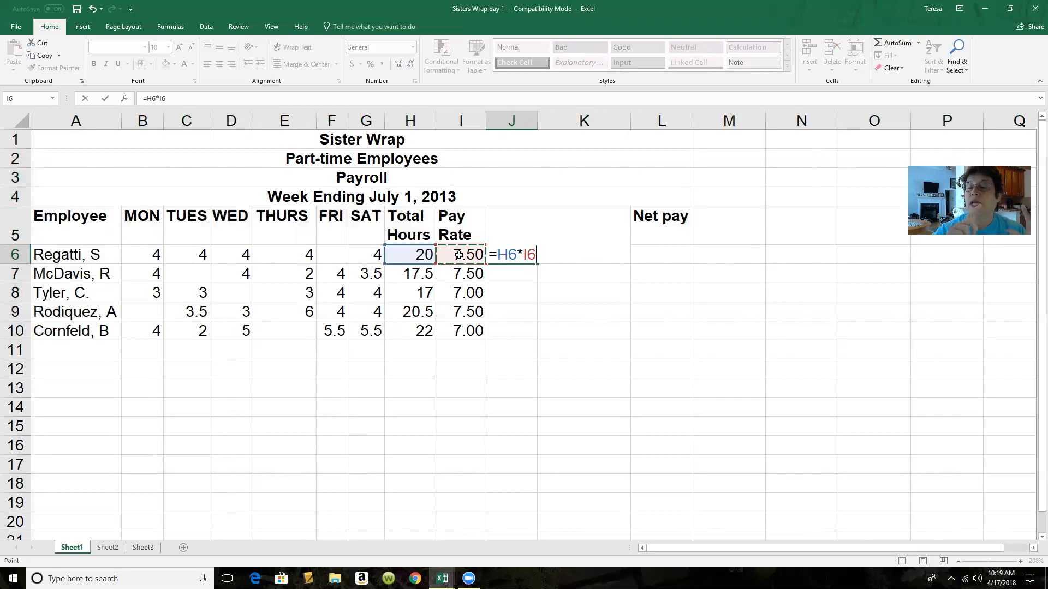
pyautogui.press('Return')
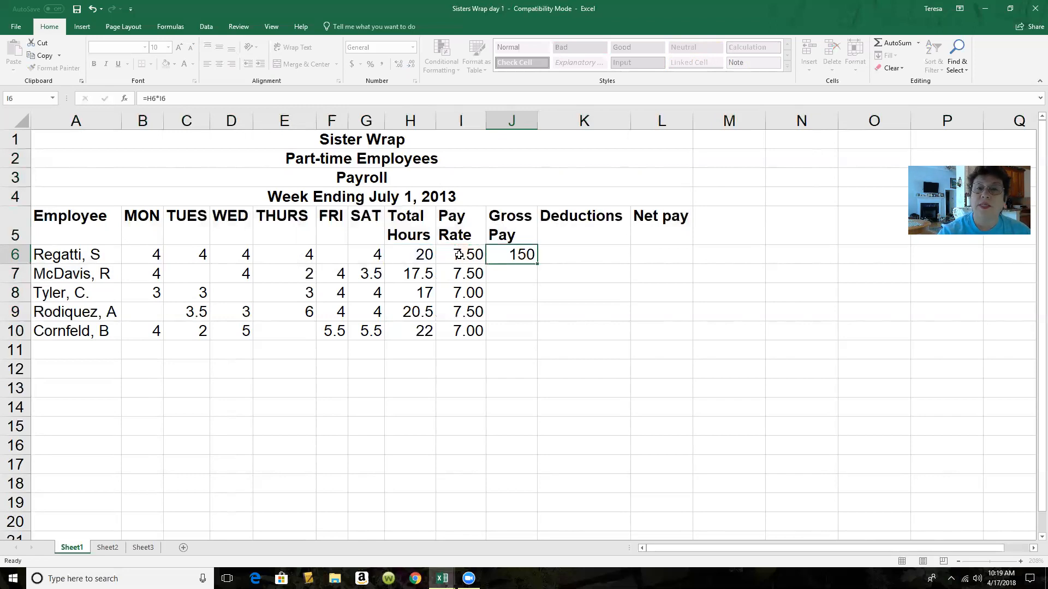
pyautogui.click(515, 254)
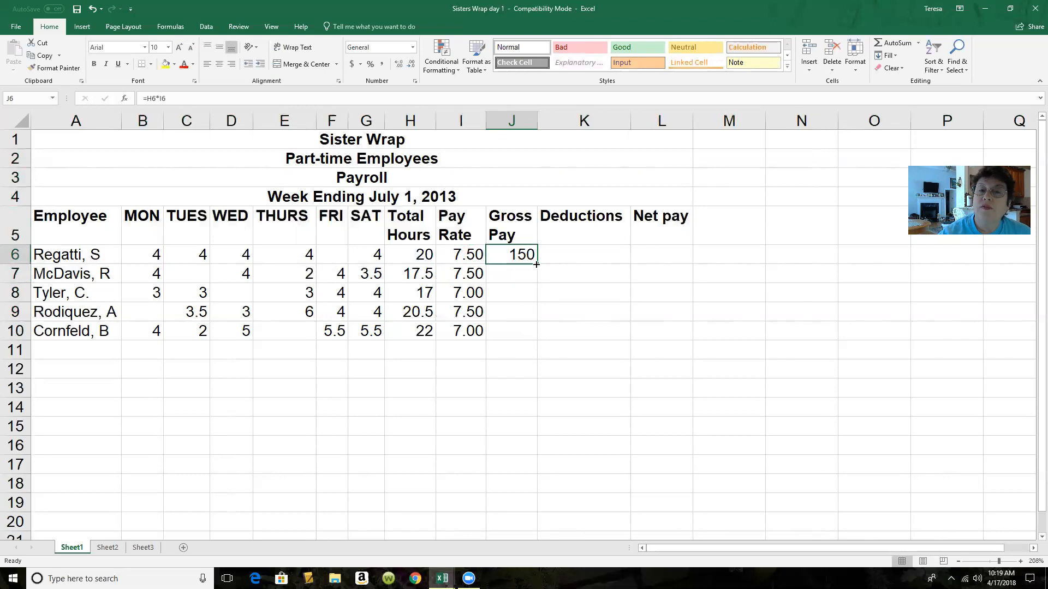
pyautogui.moveTo(535, 264); pyautogui.dragTo(529, 334)
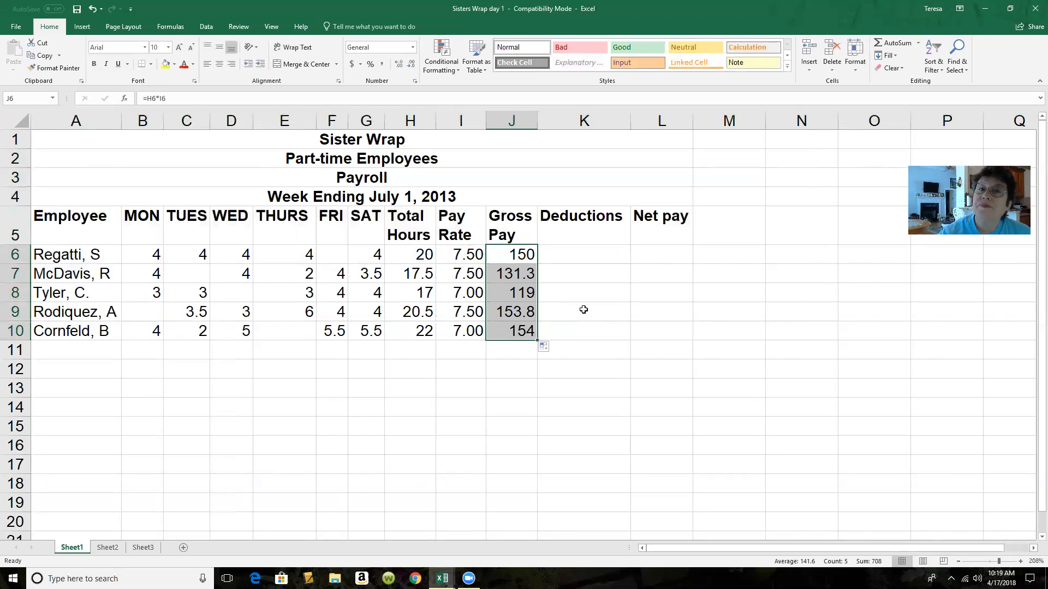
# Format the gross pay amounts in J6:J10 as Currency and fit column J's width to them
pyautogui.click(414, 48)
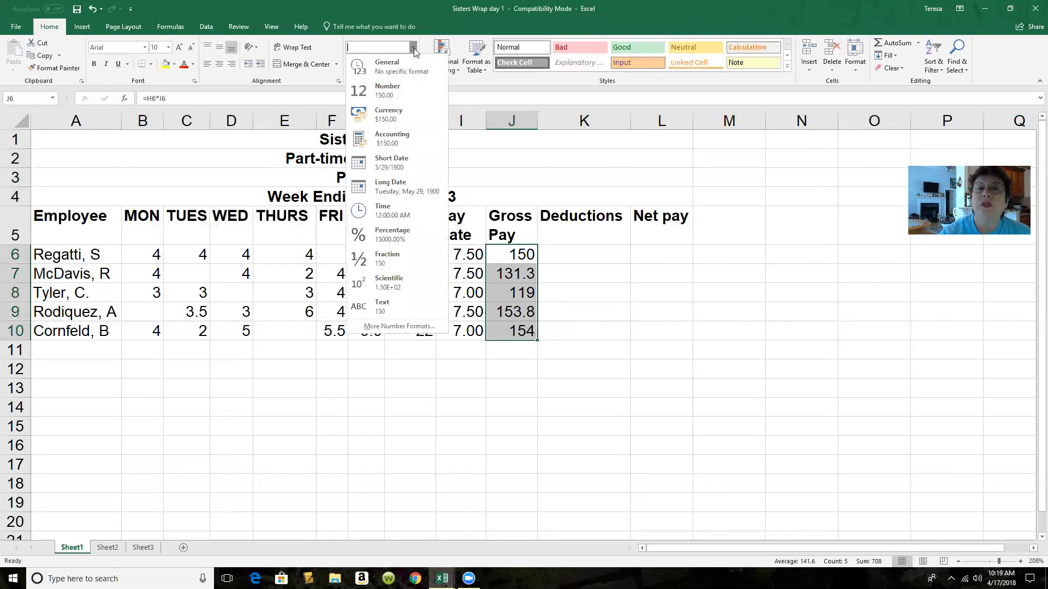
pyautogui.click(393, 112)
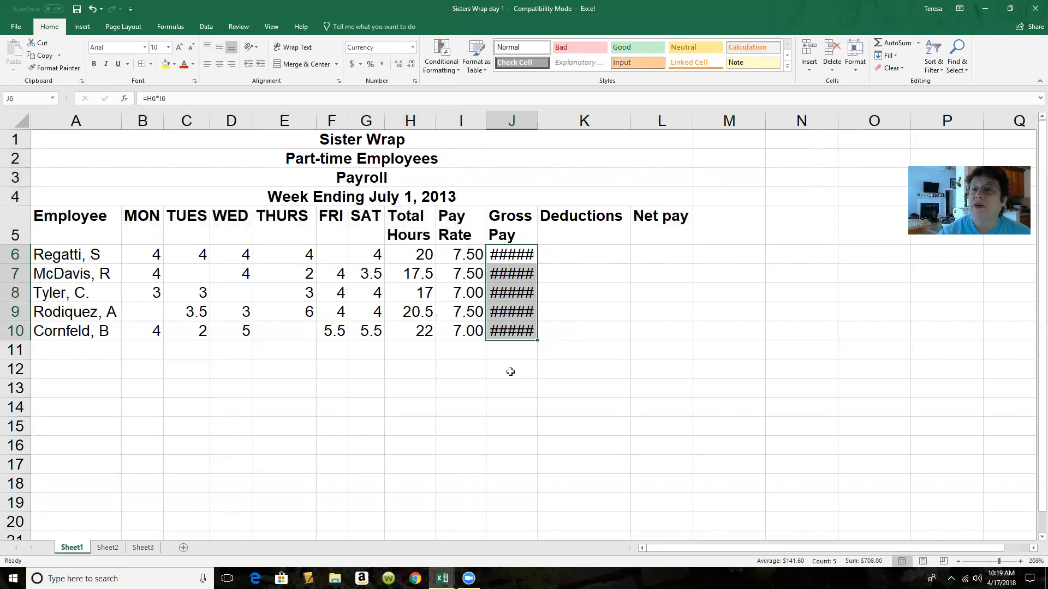
pyautogui.doubleClick(537, 122)
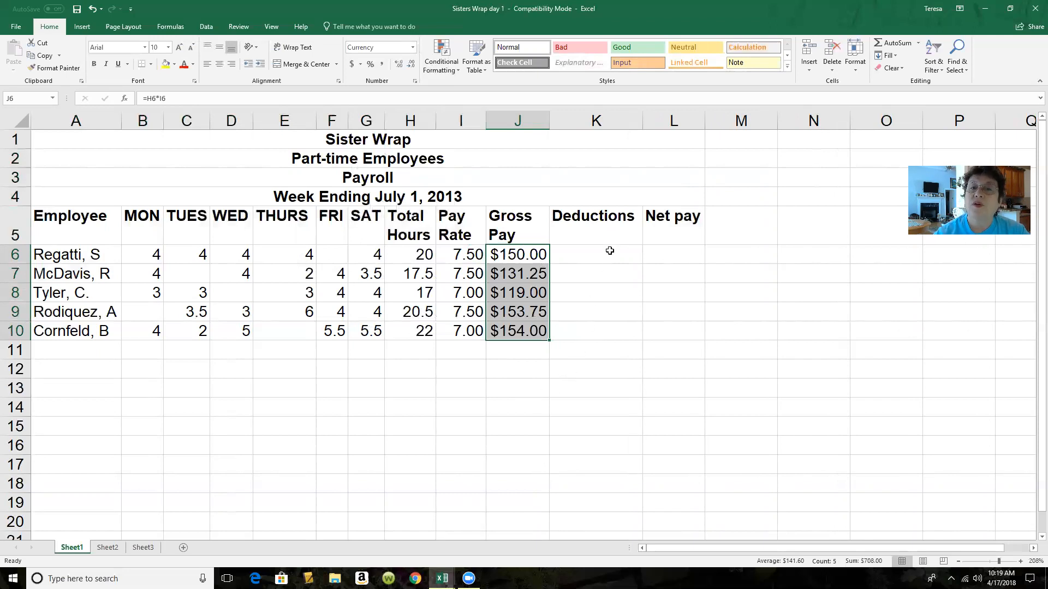
# Calculate the first employee's deductions in K6 with the formula =J6*0.27 and fill it down to K10
pyautogui.click(610, 250)
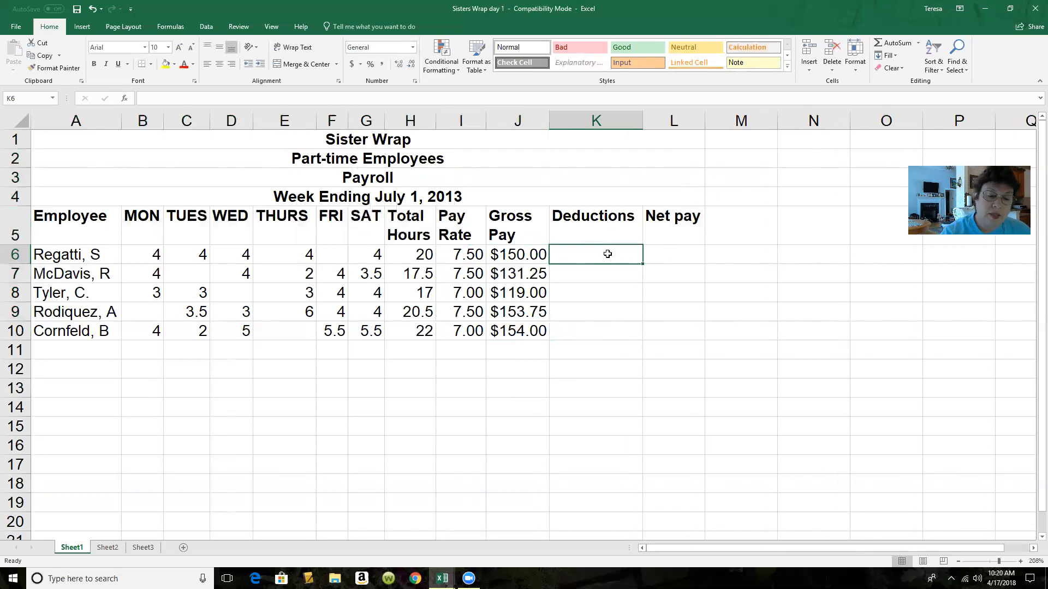
pyautogui.write('=')
pyautogui.click(520, 254)
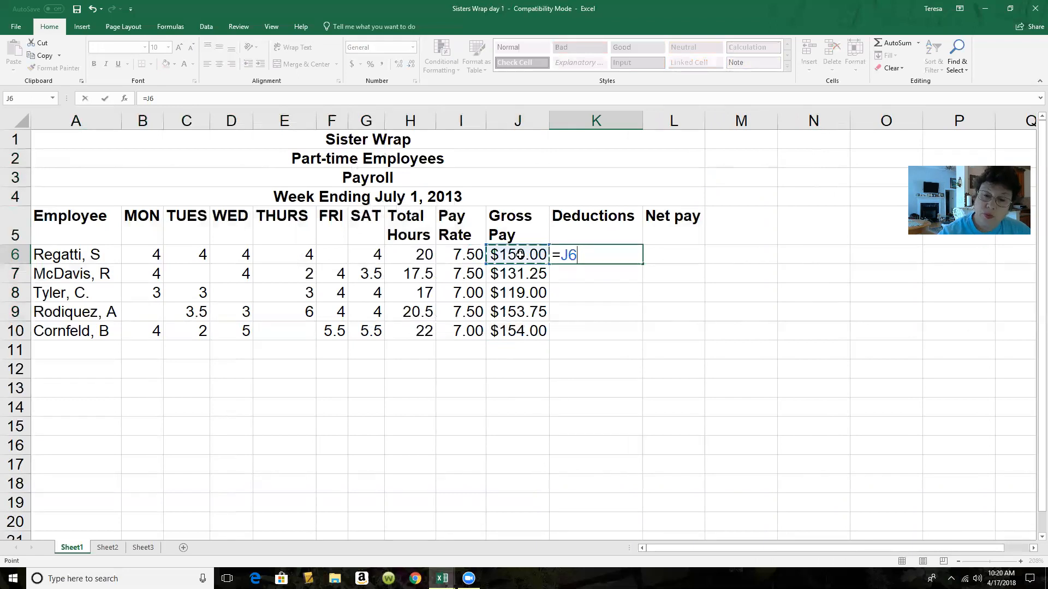
pyautogui.write('*')
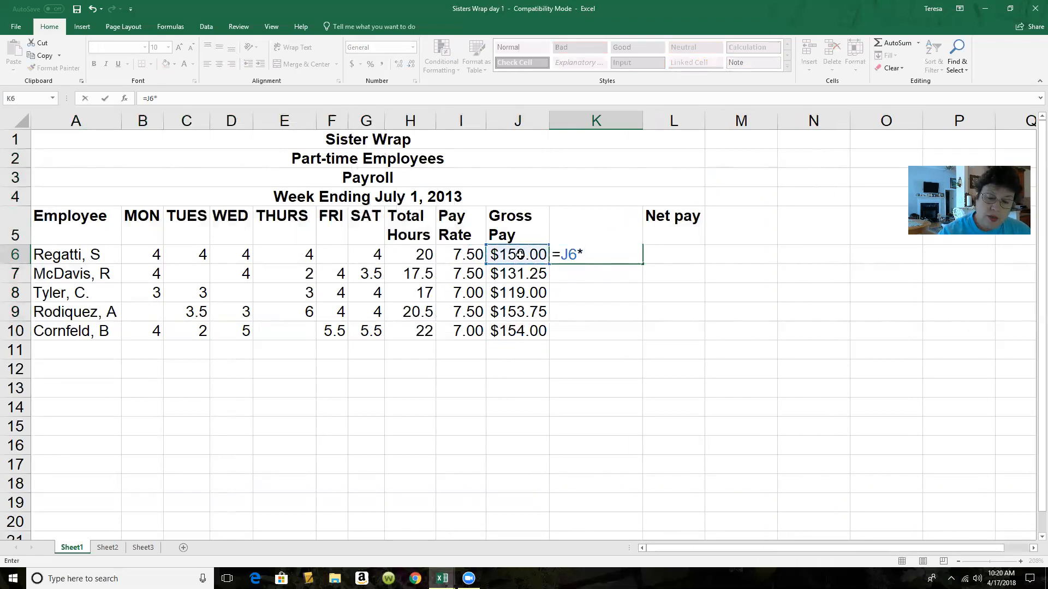
pyautogui.write('0.27')
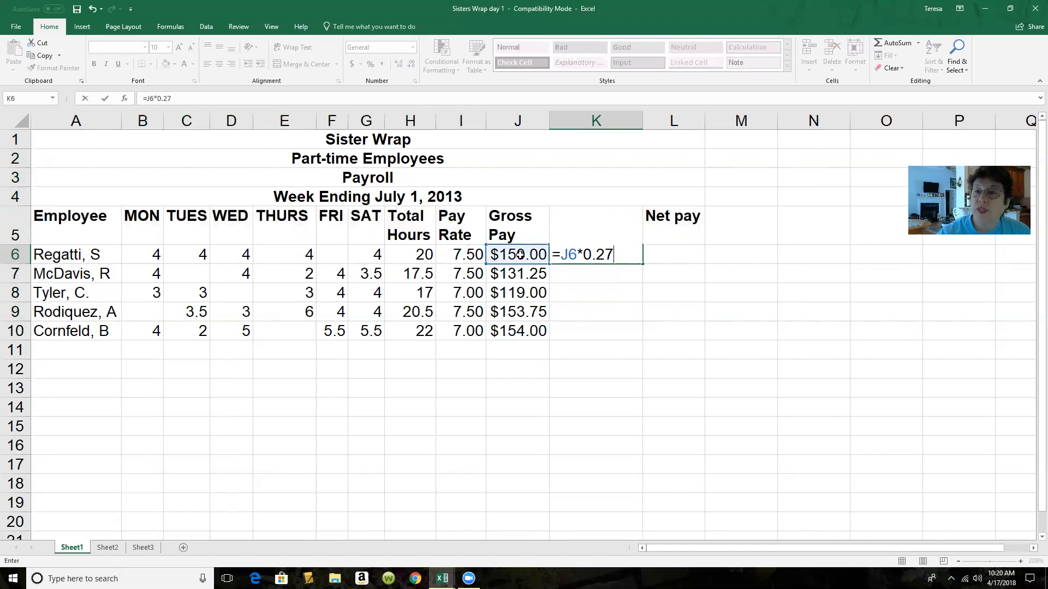
pyautogui.press('Return')
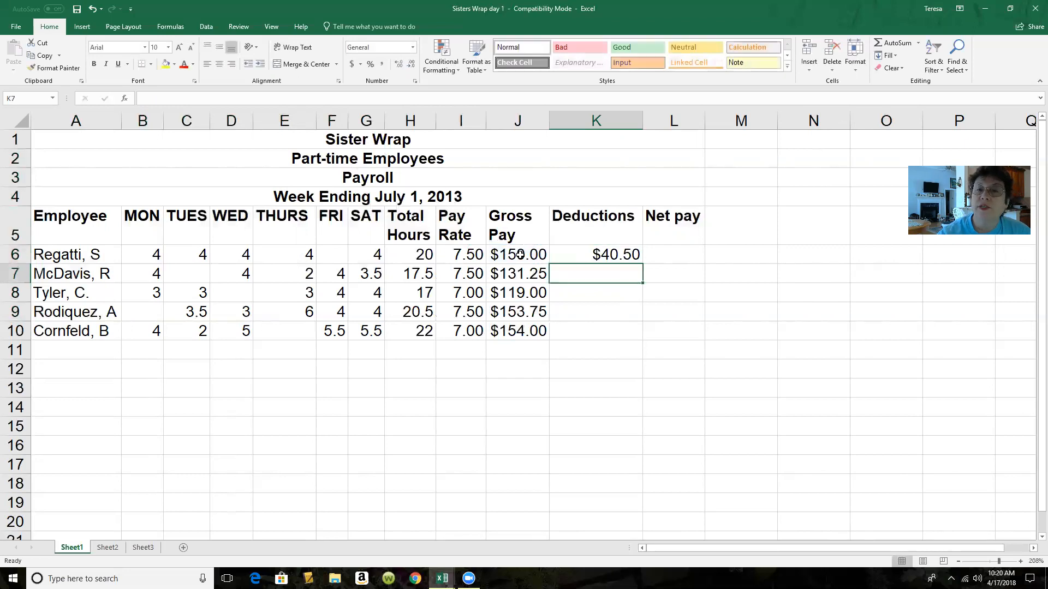
pyautogui.click(604, 254)
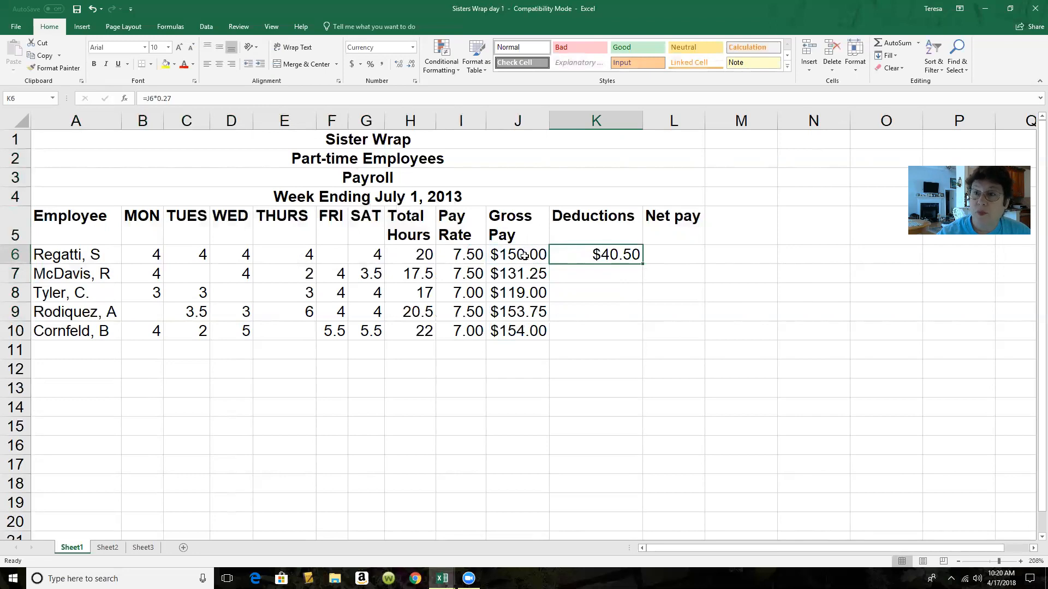
pyautogui.moveTo(641, 264); pyautogui.dragTo(640, 336)
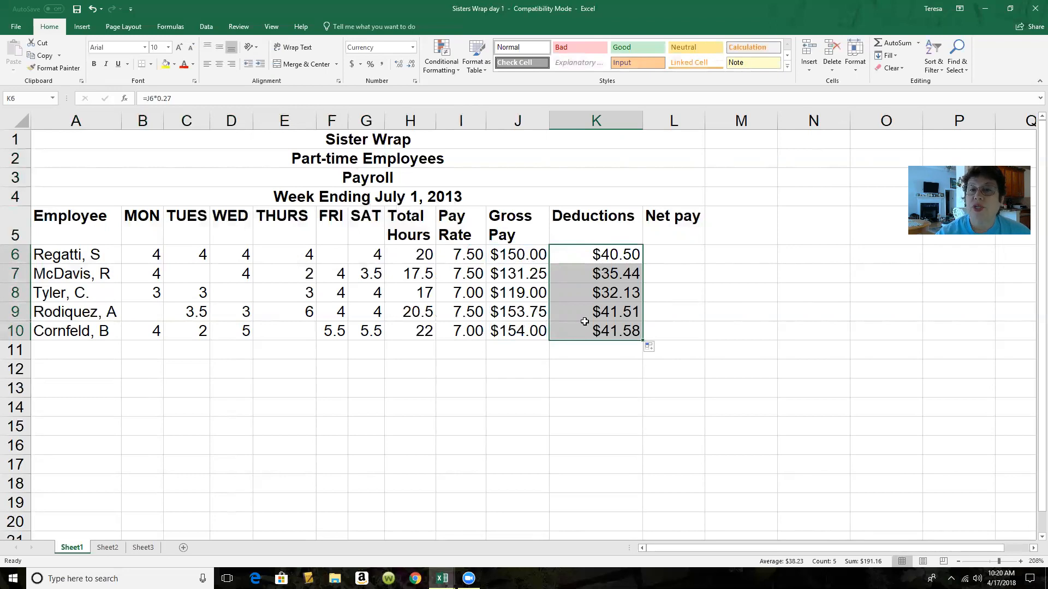
# Calculate the first employee's net pay in L6 with the formula =J6-K6 and fill it down to L10
pyautogui.click(685, 255)
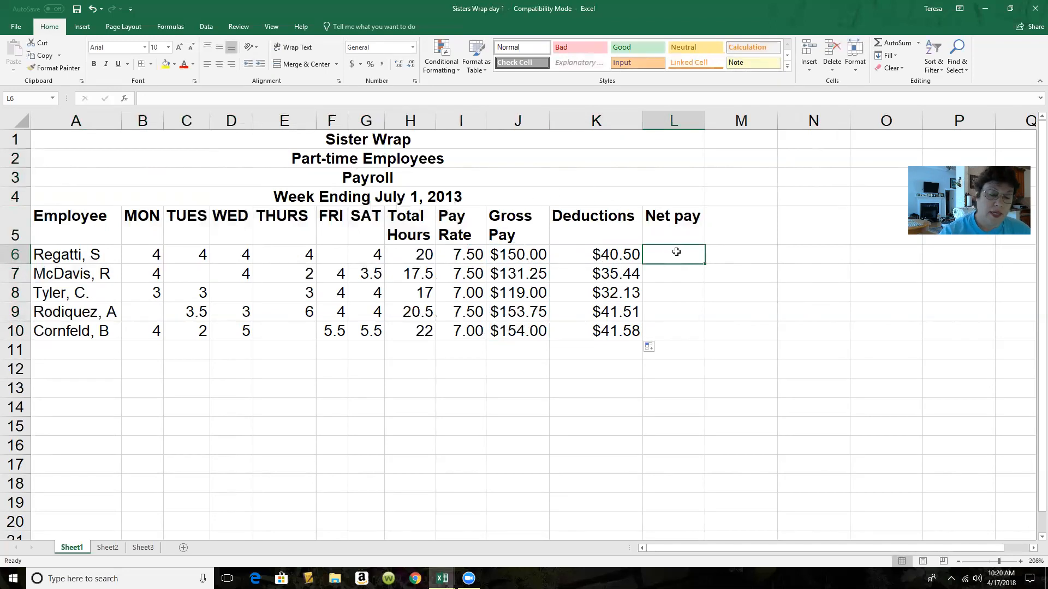
pyautogui.write('=')
pyautogui.click(521, 255)
pyautogui.write('-')
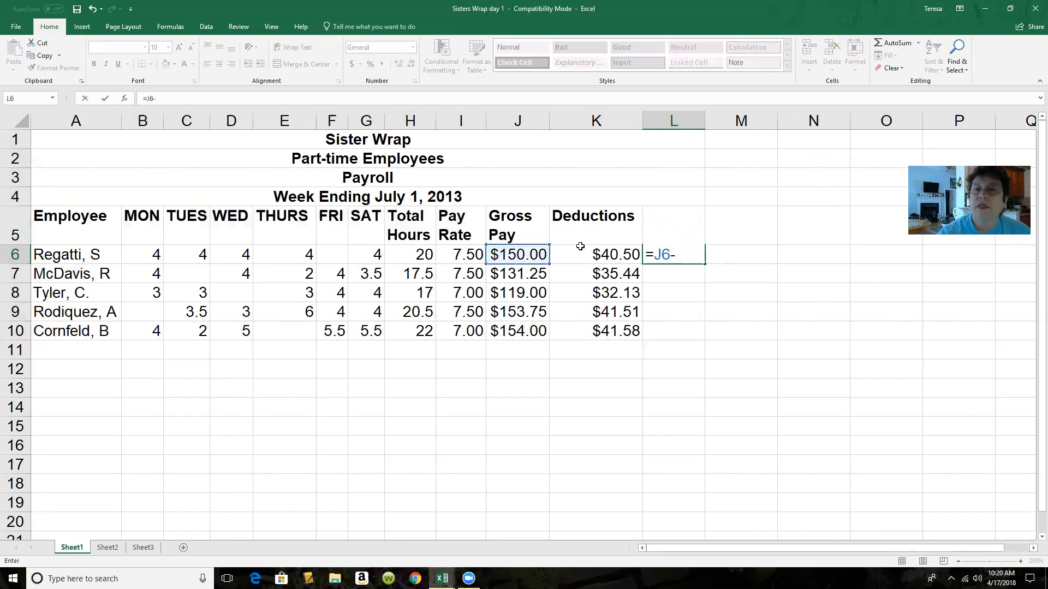
pyautogui.click(609, 254)
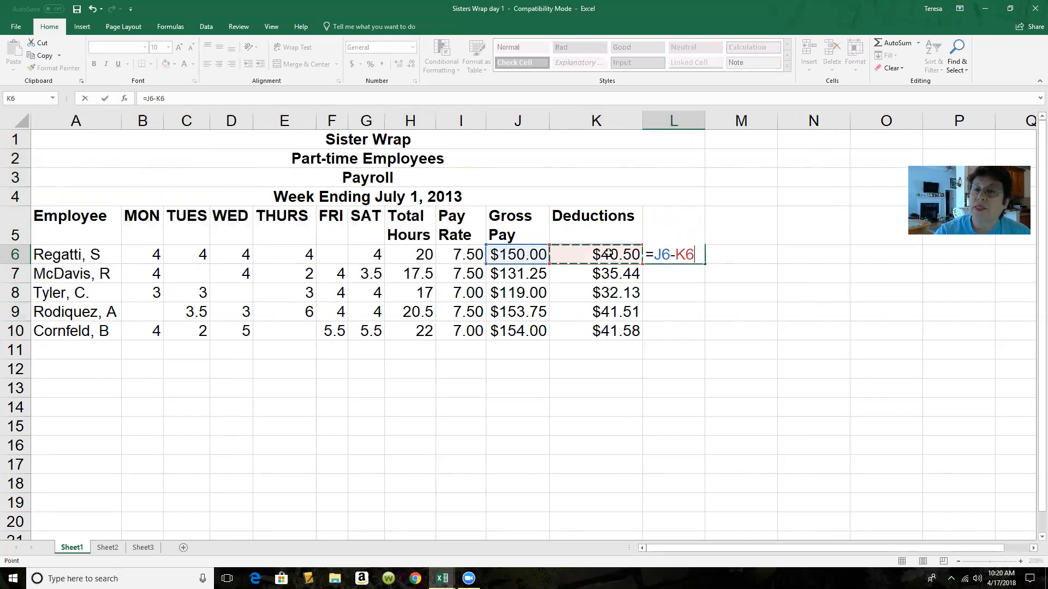
pyautogui.press('Return')
pyautogui.click(697, 256)
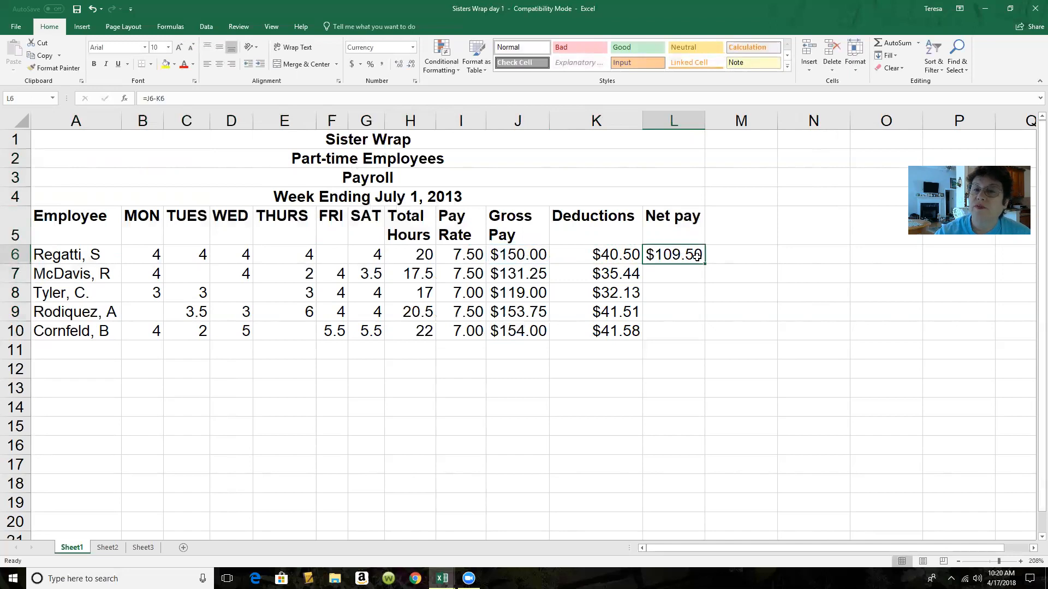
pyautogui.moveTo(704, 264); pyautogui.dragTo(699, 334)
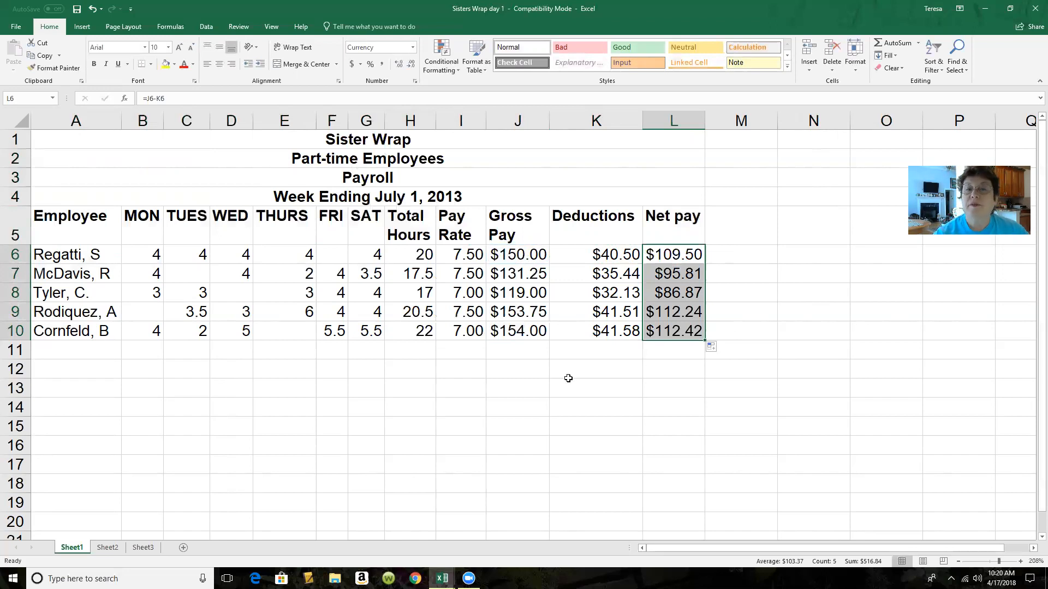
pyautogui.click(511, 256)
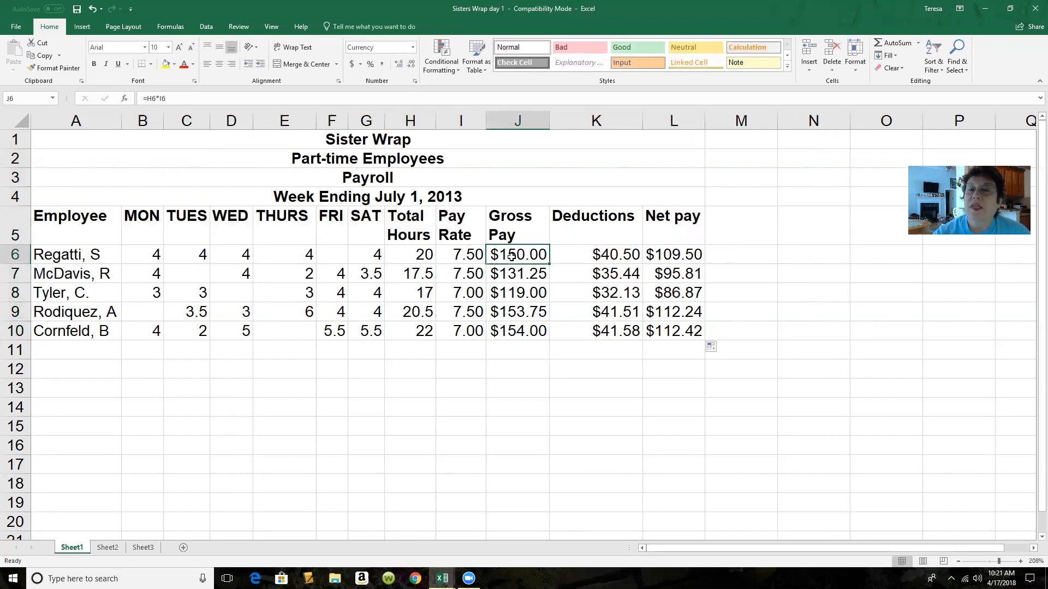
pyautogui.click(681, 259)
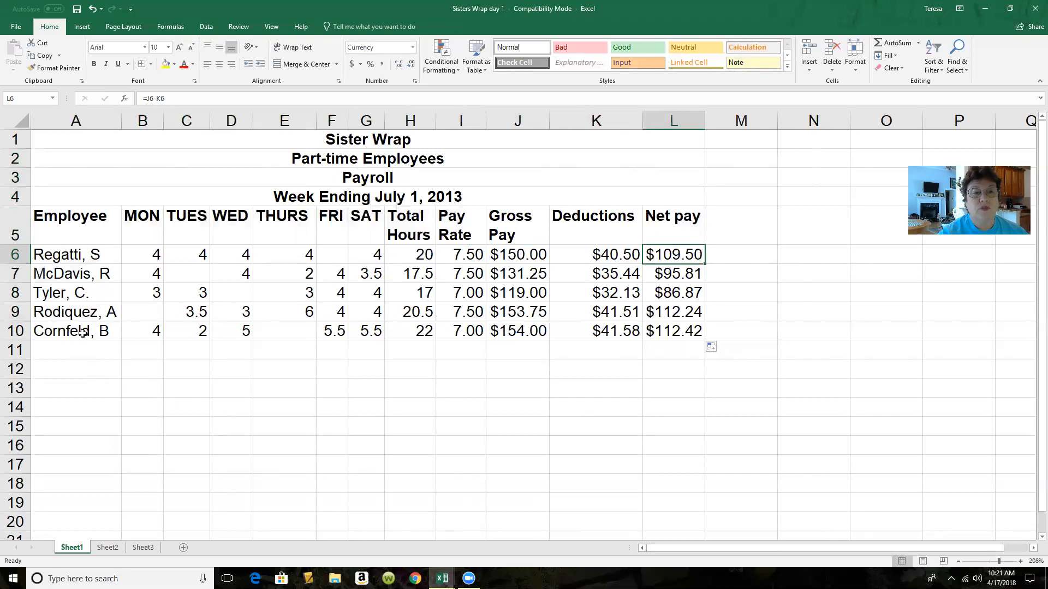
# Enter the row label Total in cell A12, below the employee list
pyautogui.click(58, 371)
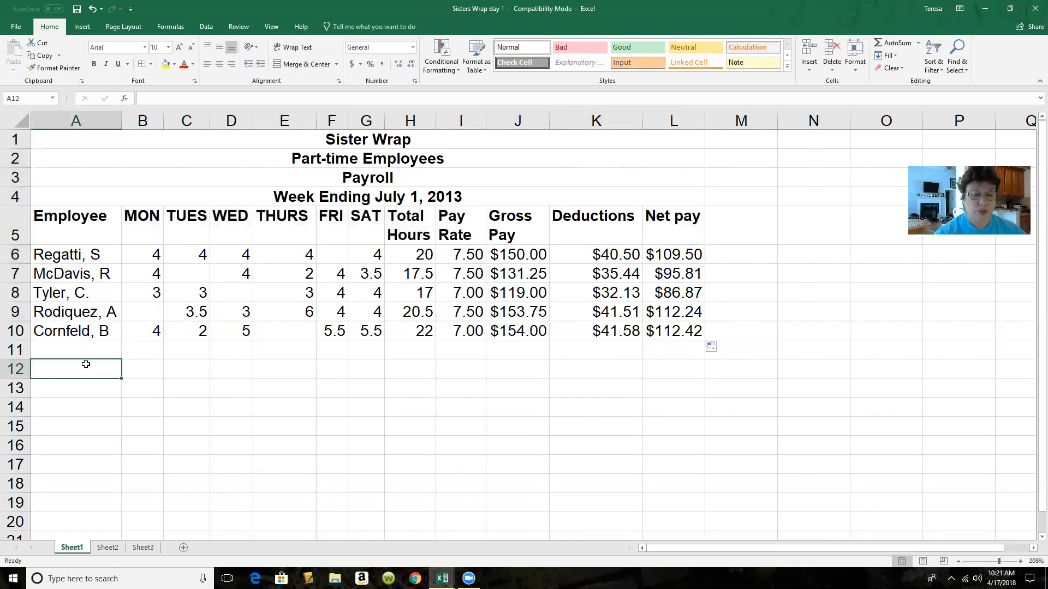
pyautogui.write('Total')
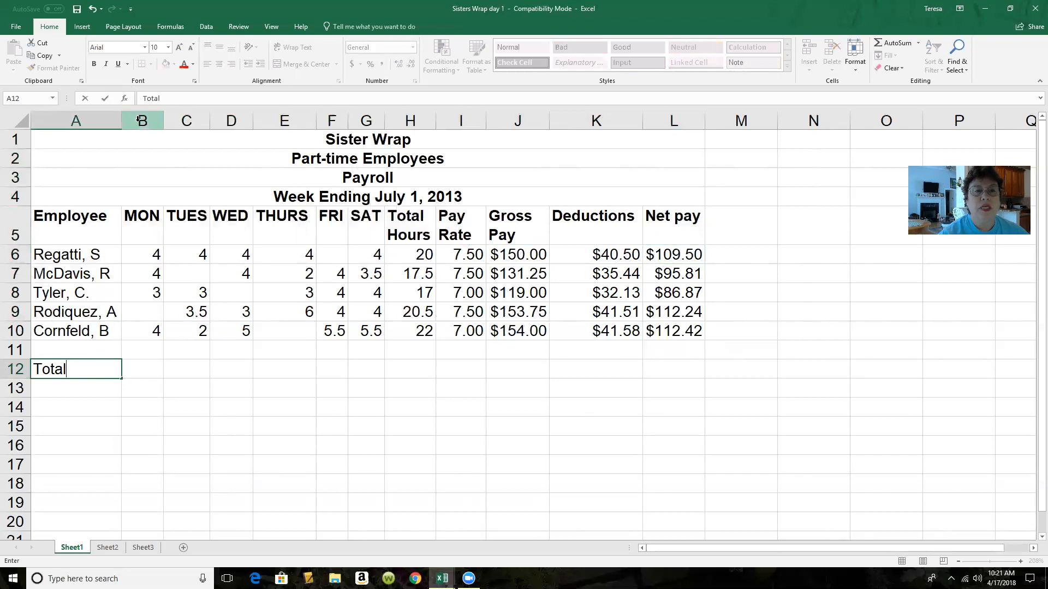
pyautogui.click(142, 371)
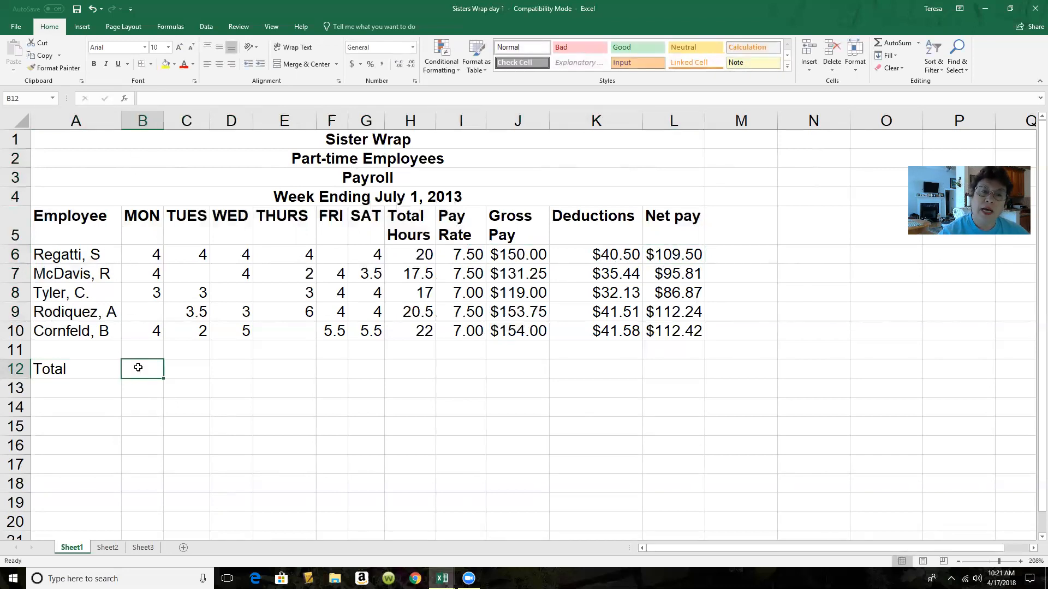
# Total the Monday hours of all employees in cell B12 with the formula =SUM(B6:B10)
pyautogui.click(148, 313)
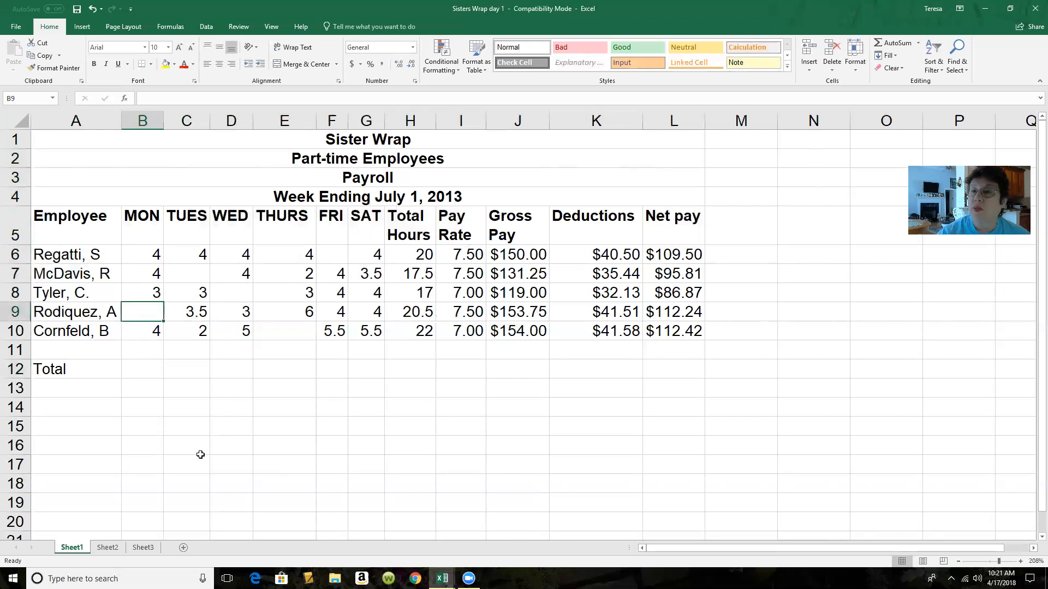
pyautogui.click(145, 372)
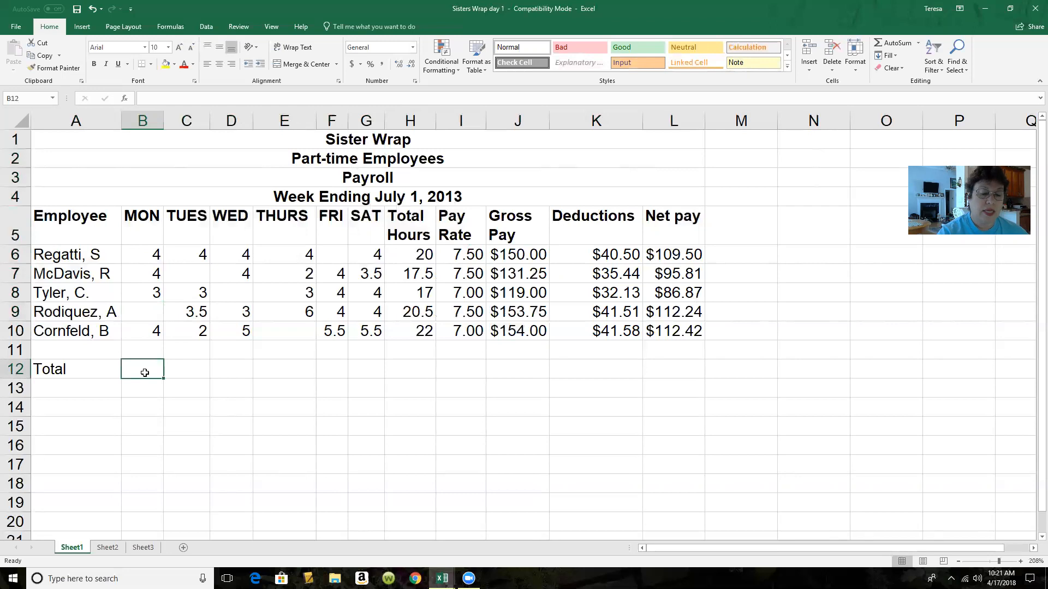
pyautogui.write('=')
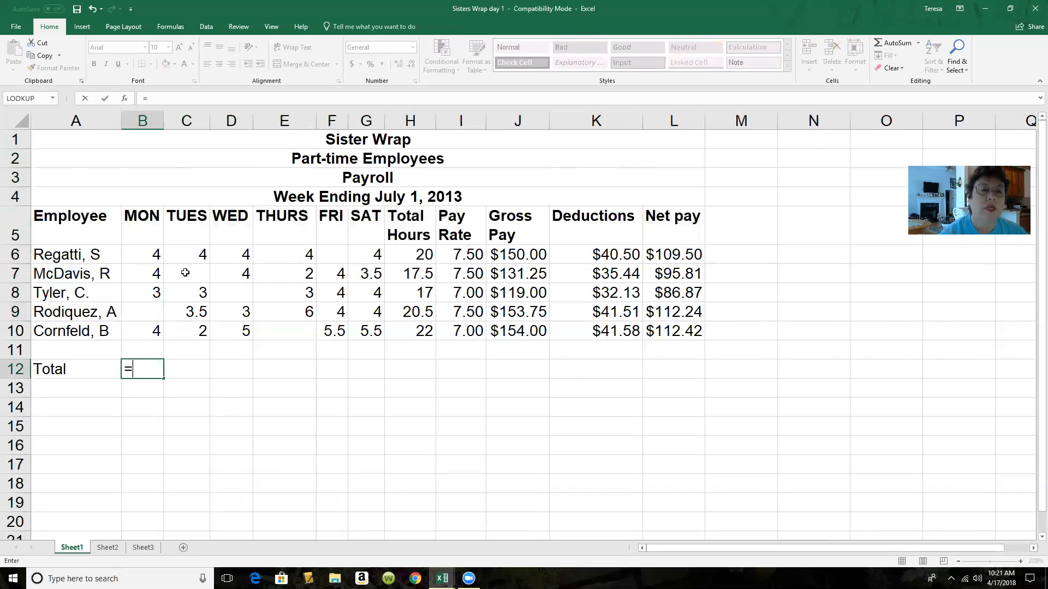
pyautogui.moveTo(153, 256); pyautogui.dragTo(150, 331)
pyautogui.click(194, 374)
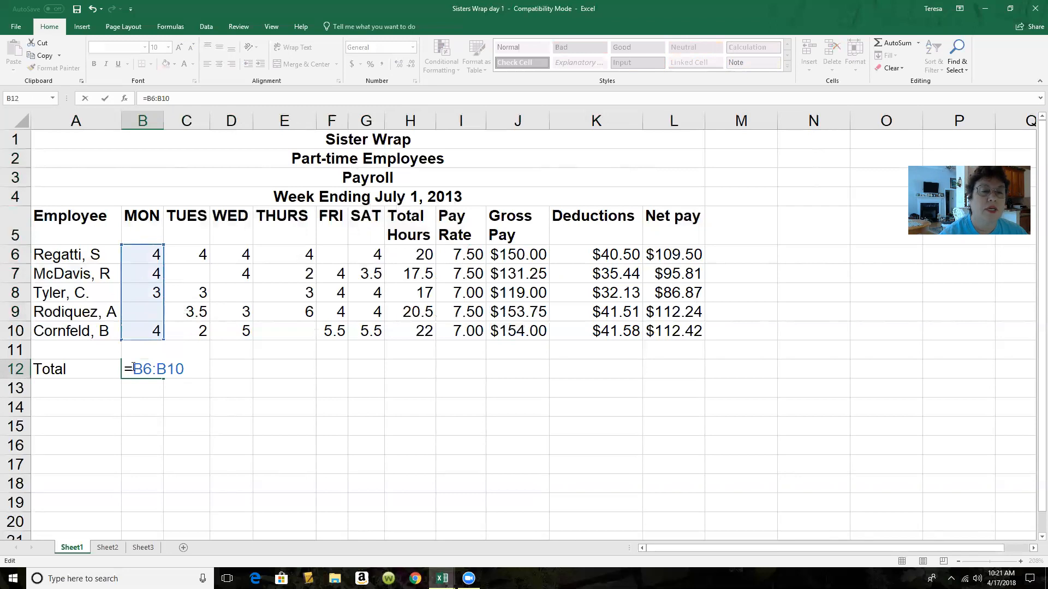
pyautogui.write('SUM(')
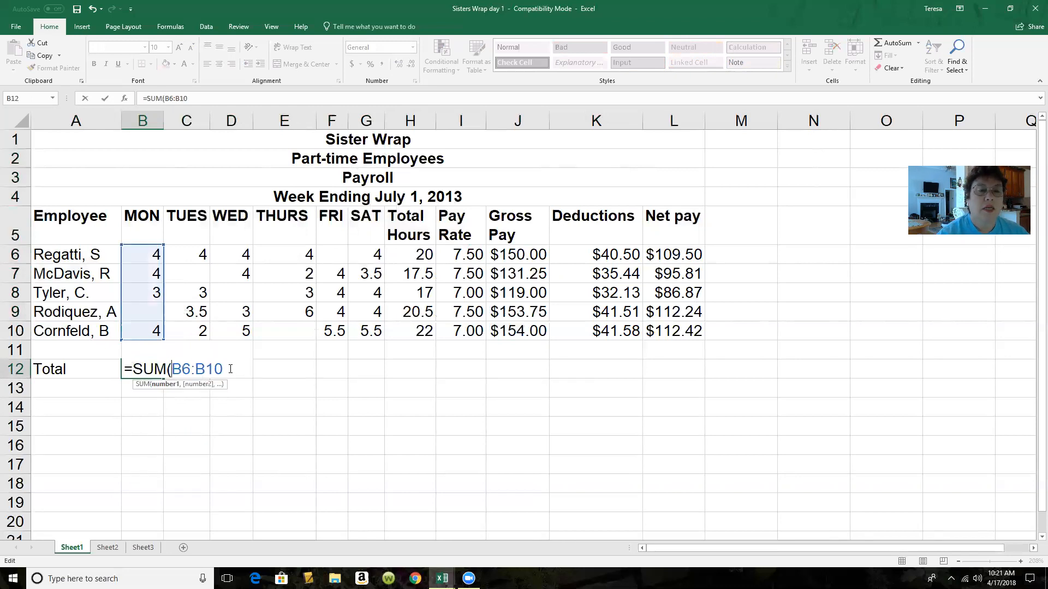
pyautogui.write(')')
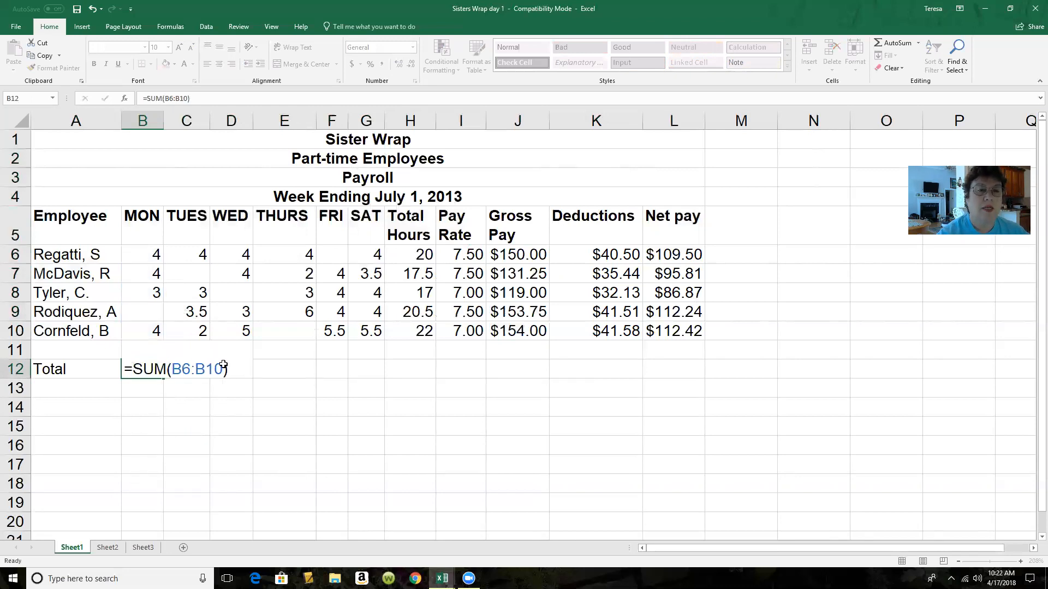
# Fill the total formula from B12 across to L12 and clear the meaningless pay rate total in I12
pyautogui.press('Return')
pyautogui.click(153, 369)
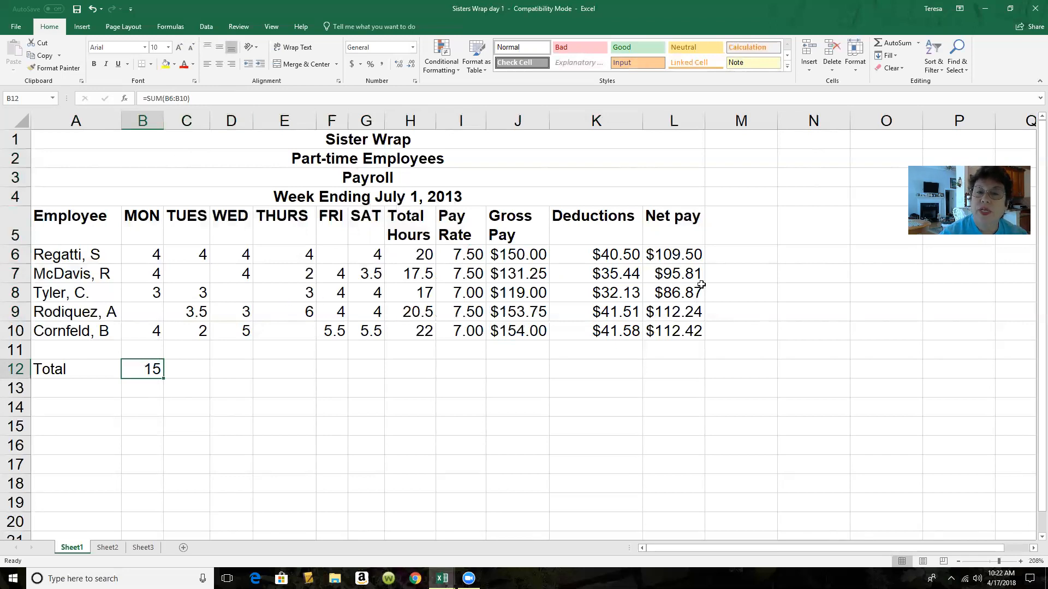
pyautogui.moveTo(162, 380); pyautogui.dragTo(677, 375)
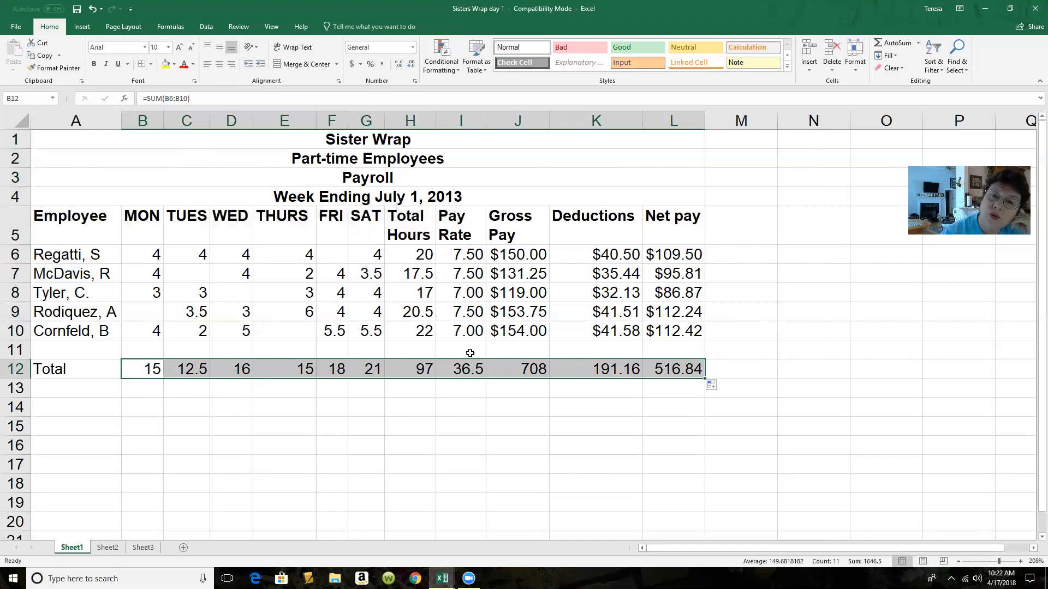
pyautogui.click(465, 370)
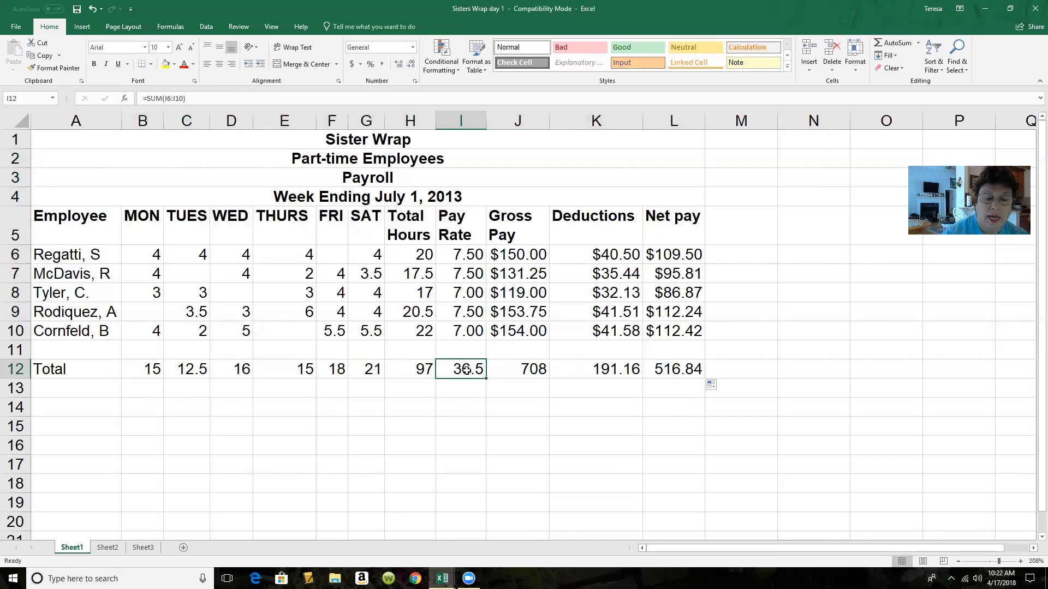
pyautogui.press('Delete')
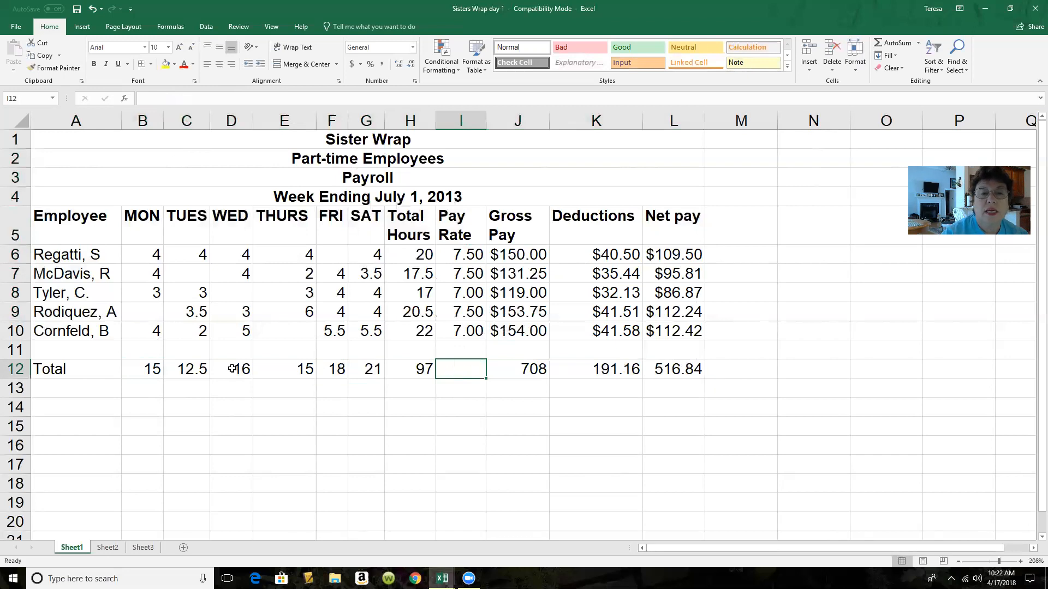
# Format the daily hour totals in B12:G12 to show one decimal place
pyautogui.moveTo(137, 369); pyautogui.dragTo(362, 369)
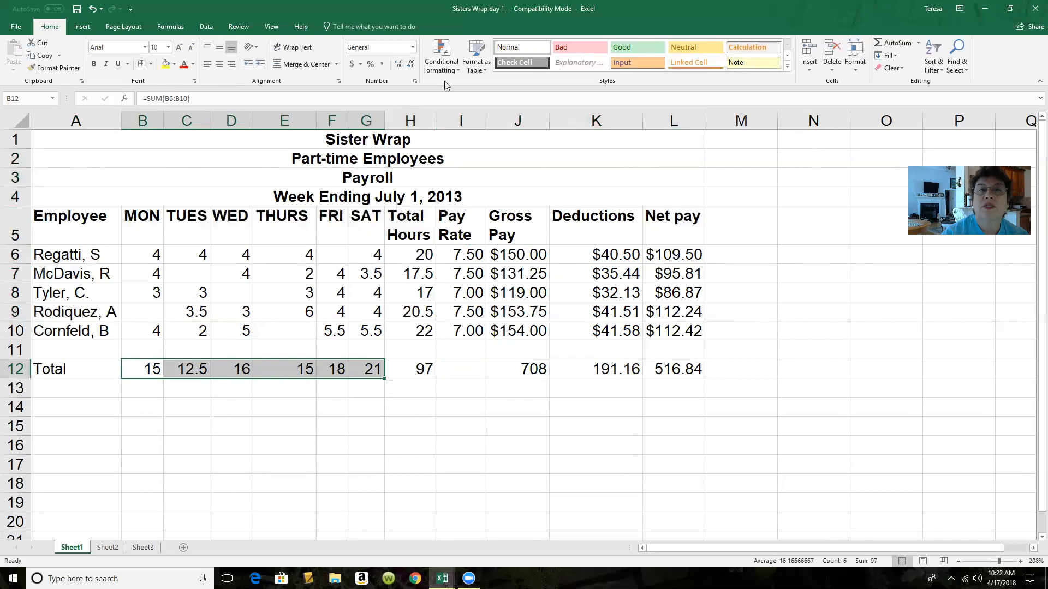
pyautogui.click(405, 65)
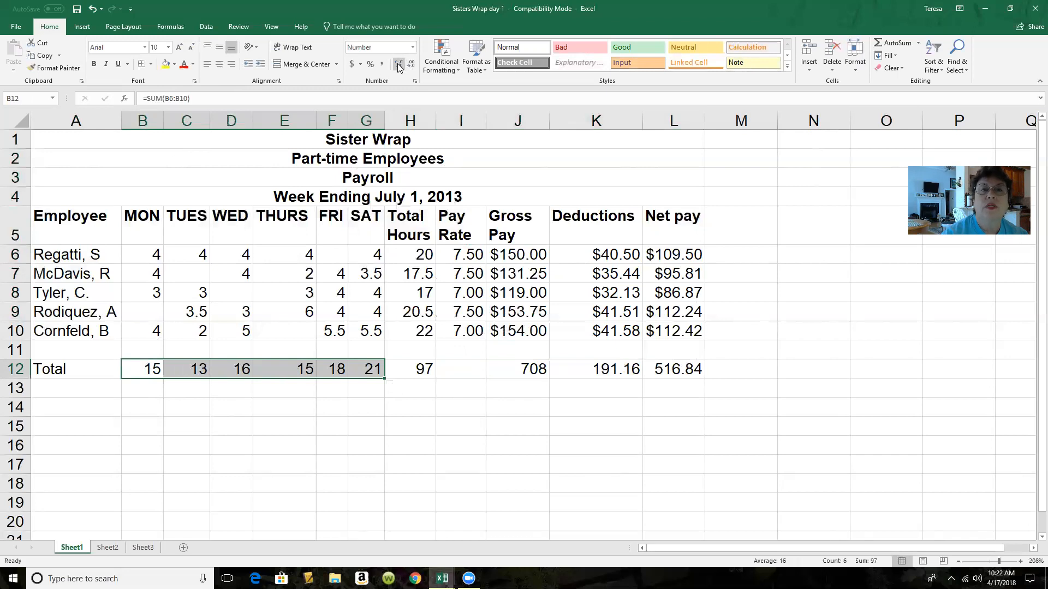
pyautogui.click(399, 65)
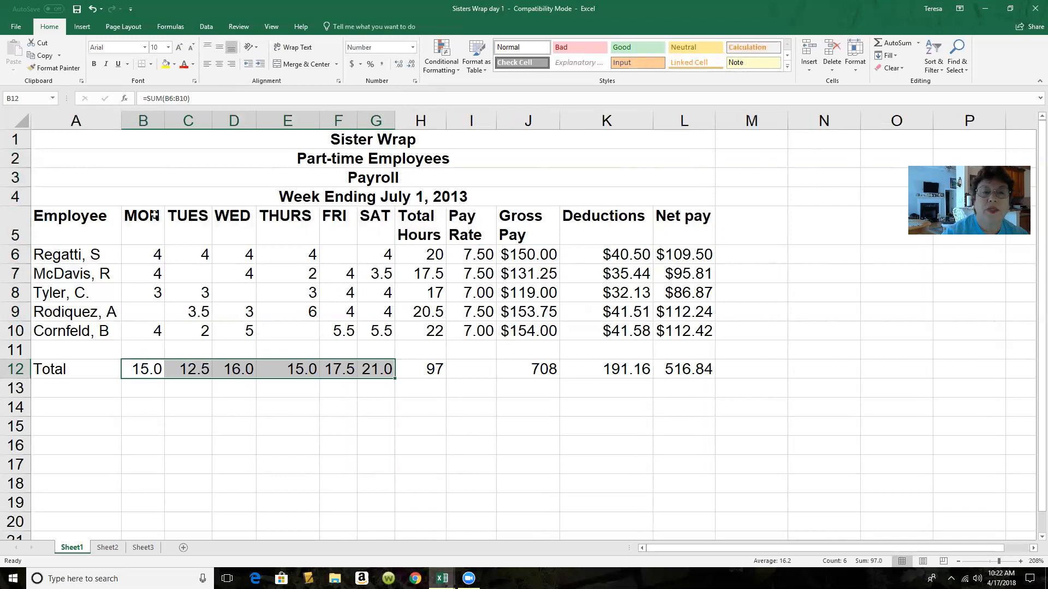
# Format the employees' Monday to Friday hours in B6:F10 to show one decimal place
pyautogui.moveTo(140, 252); pyautogui.dragTo(191, 255)
pyautogui.moveTo(264, 263); pyautogui.dragTo(349, 335)
pyautogui.click(400, 64)
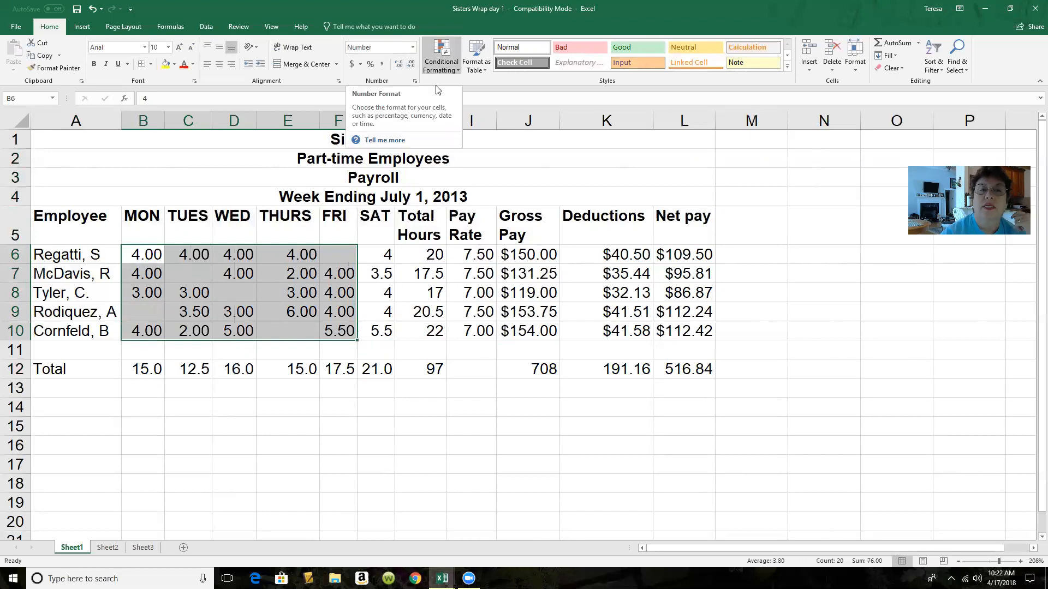
pyautogui.click(411, 65)
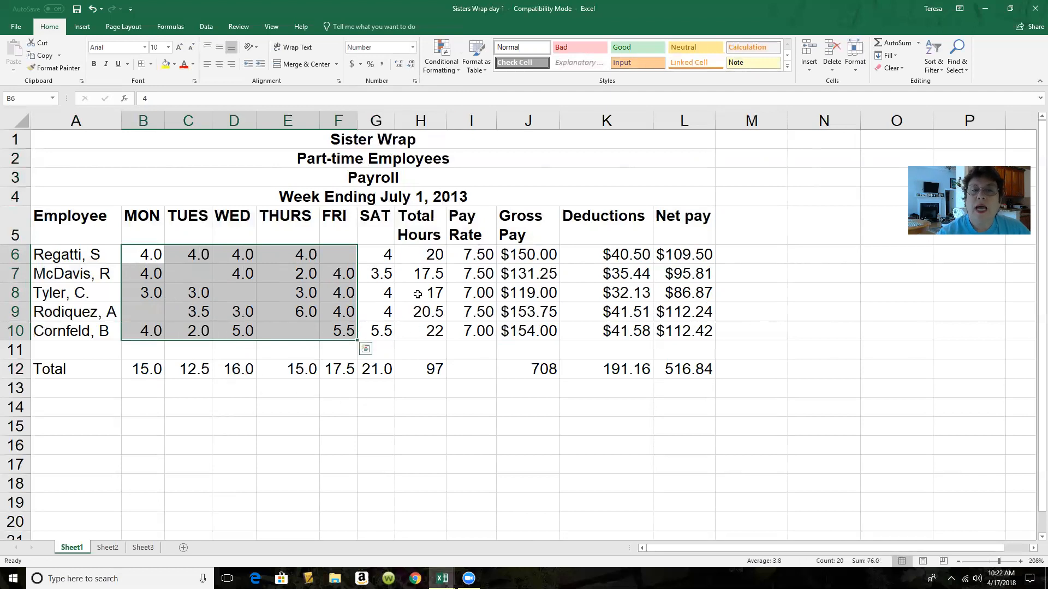
# Try showing the Total Hours sum in H12 with two decimal places, and revert it to a whole number
pyautogui.click(430, 372)
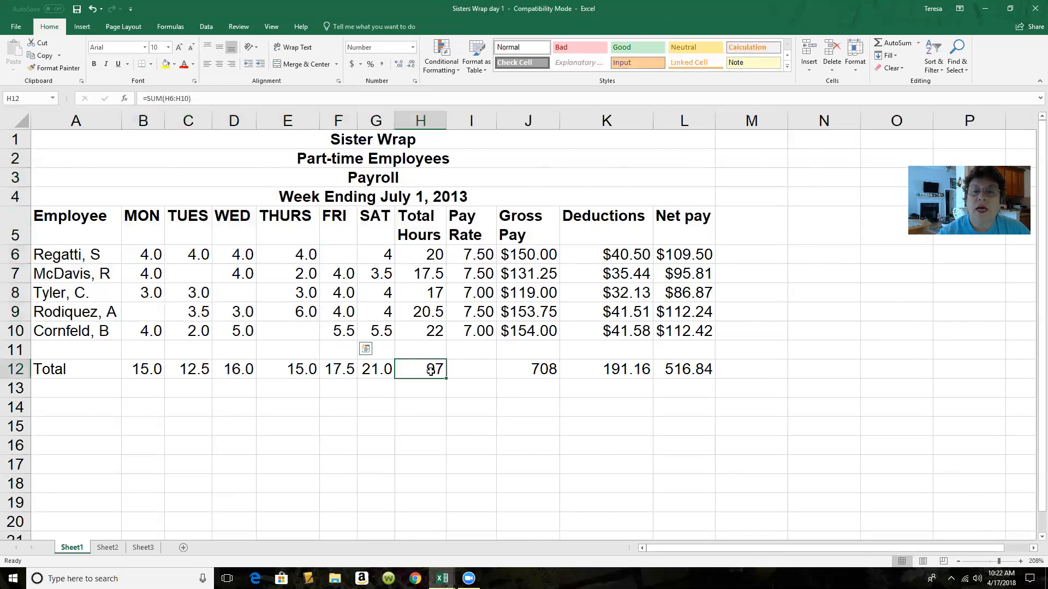
pyautogui.doubleClick(394, 64)
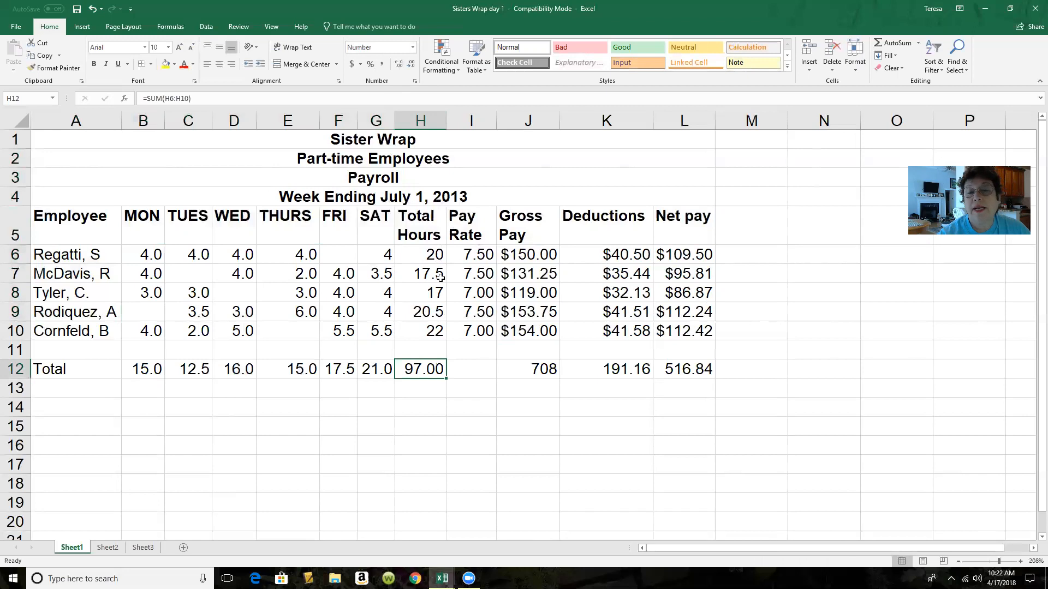
pyautogui.click(411, 63)
pyautogui.click(412, 63)
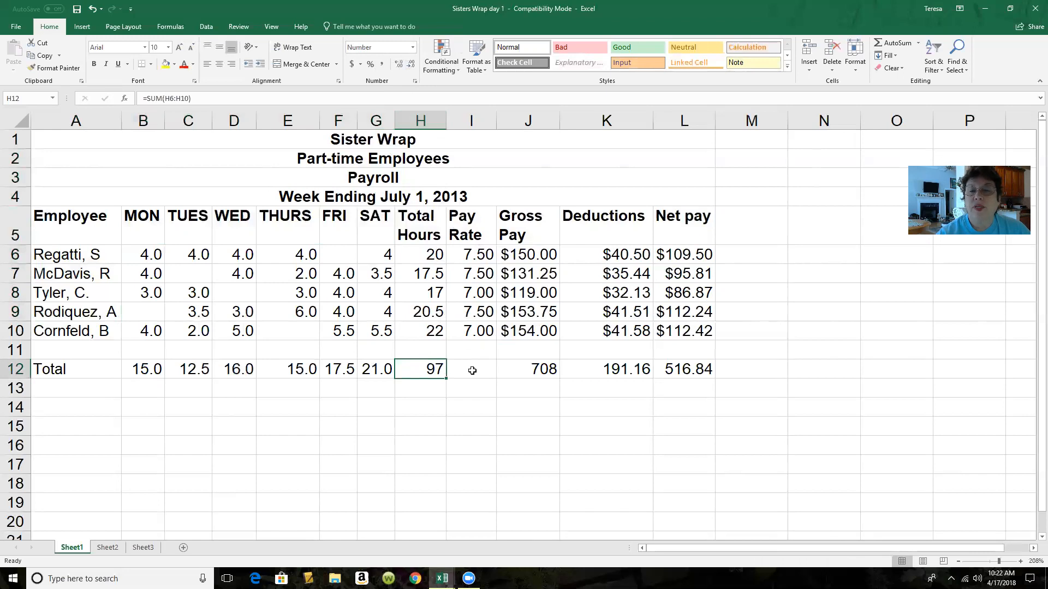
# Apply the Currency format to the gross pay, deductions and net pay totals in J12:L12
pyautogui.moveTo(518, 373); pyautogui.dragTo(677, 371)
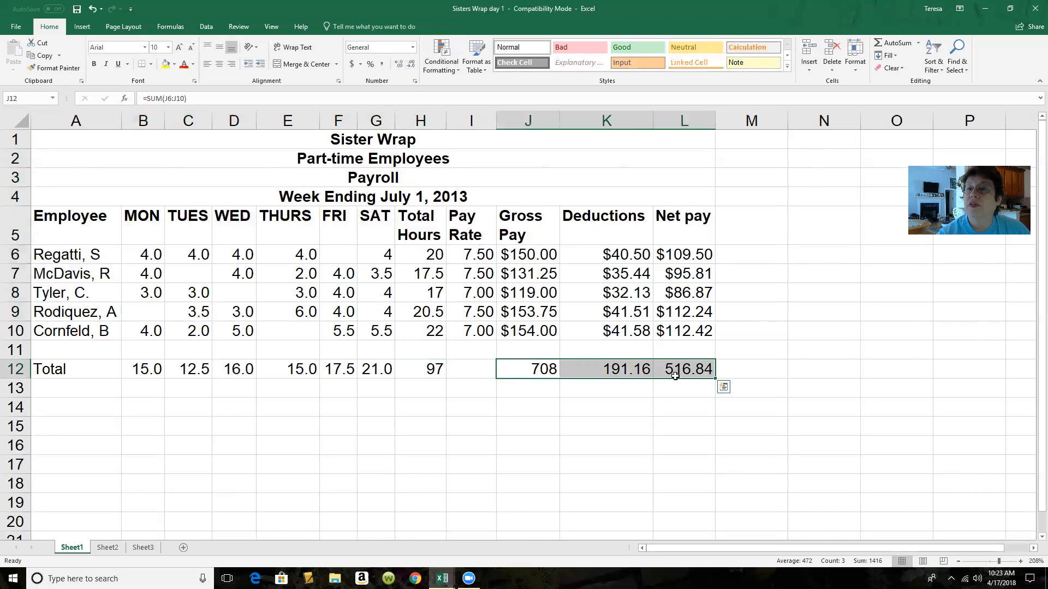
pyautogui.click(413, 49)
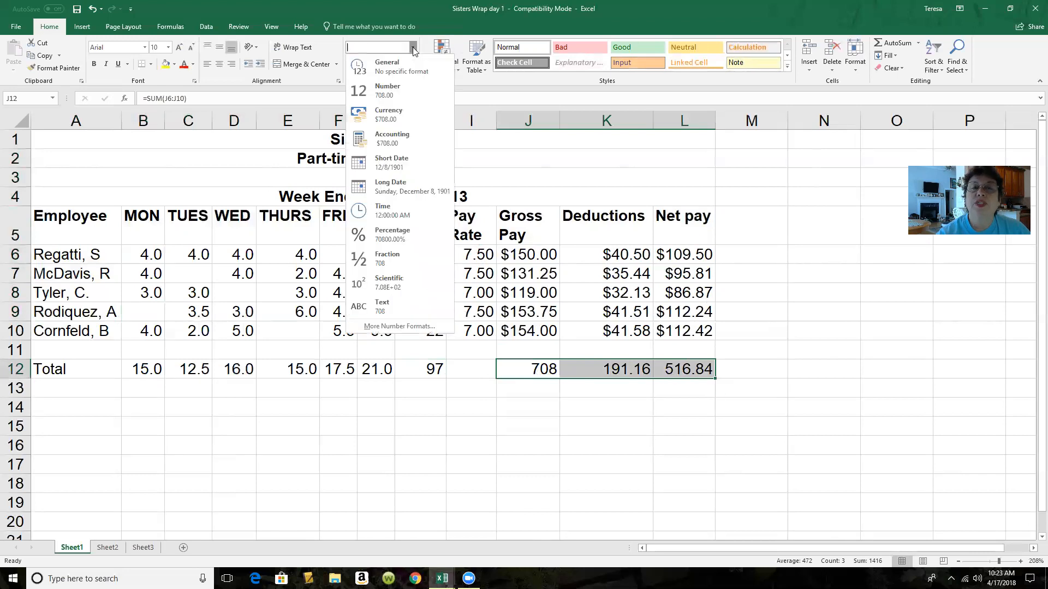
pyautogui.click(403, 113)
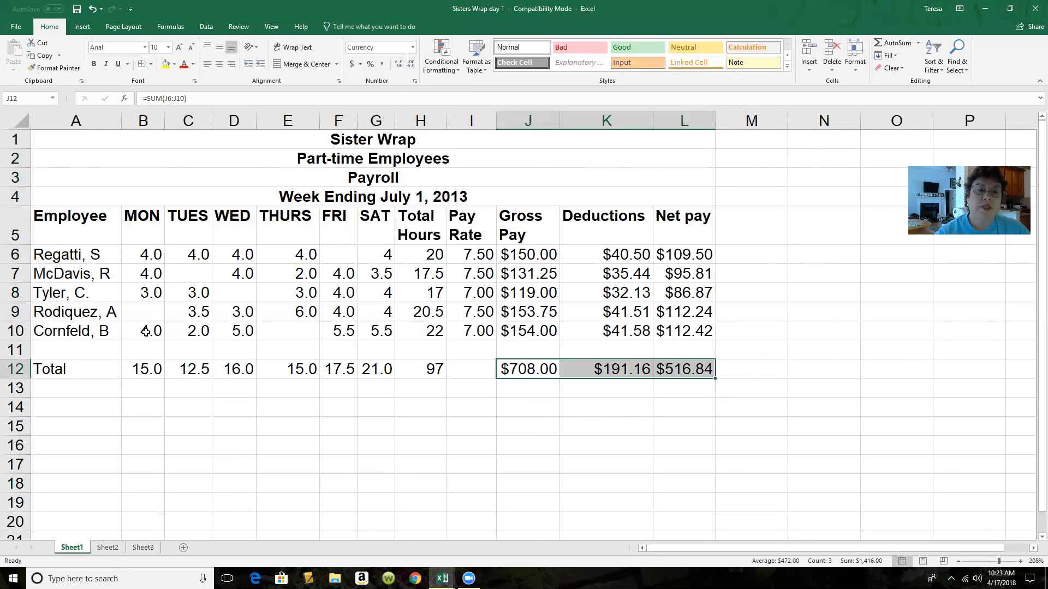
# Add a thick bottom border under the last employee's row, from B10 to L10
pyautogui.moveTo(146, 331); pyautogui.dragTo(673, 328)
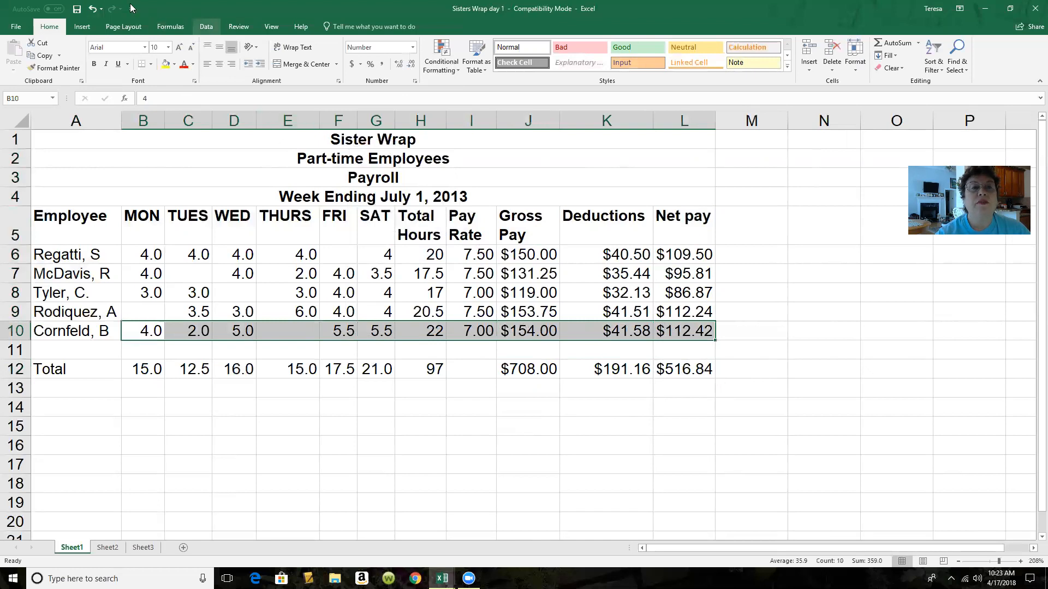
pyautogui.click(152, 66)
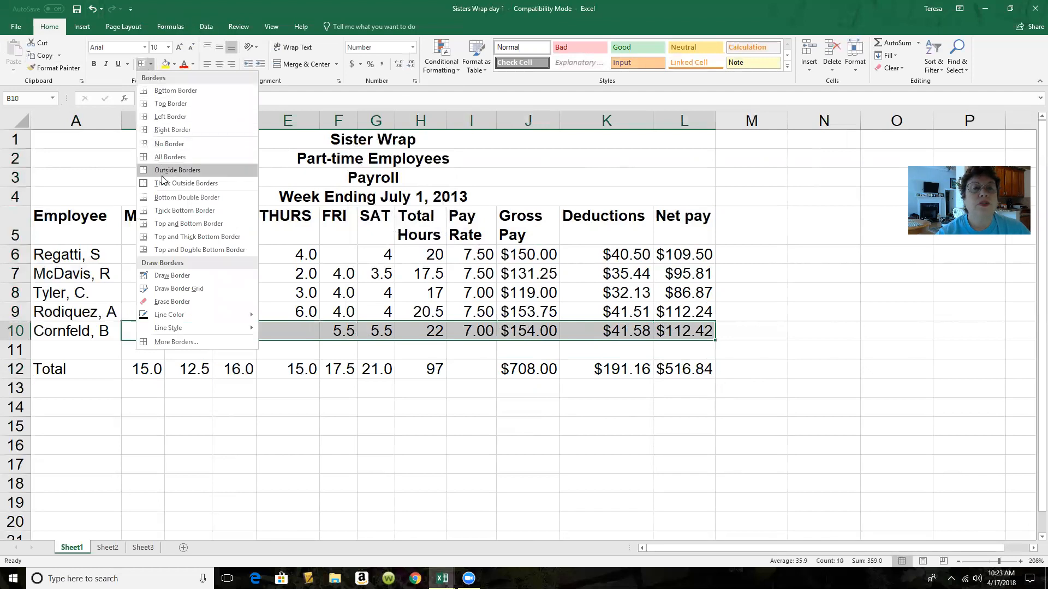
pyautogui.click(165, 210)
pyautogui.click(270, 410)
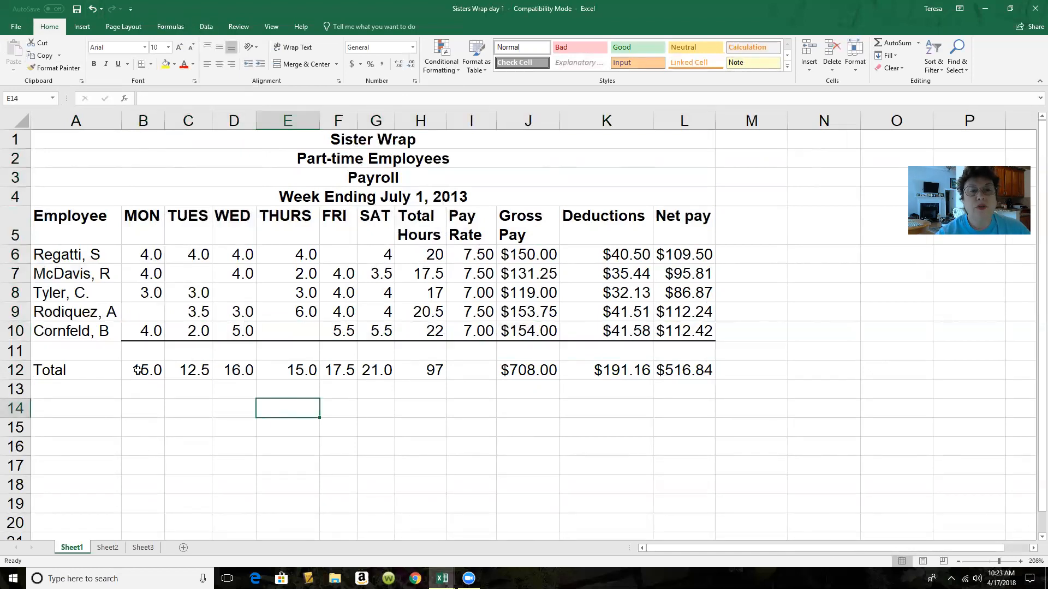
# Add a bottom double border under the Total row, from B12 to L12
pyautogui.moveTo(139, 370); pyautogui.dragTo(683, 363)
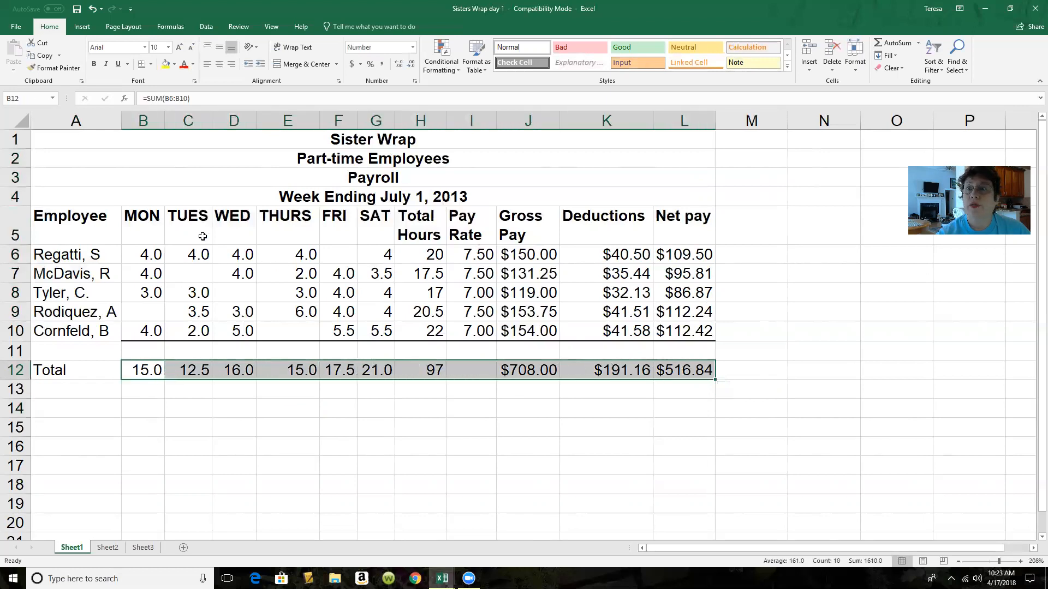
pyautogui.click(151, 65)
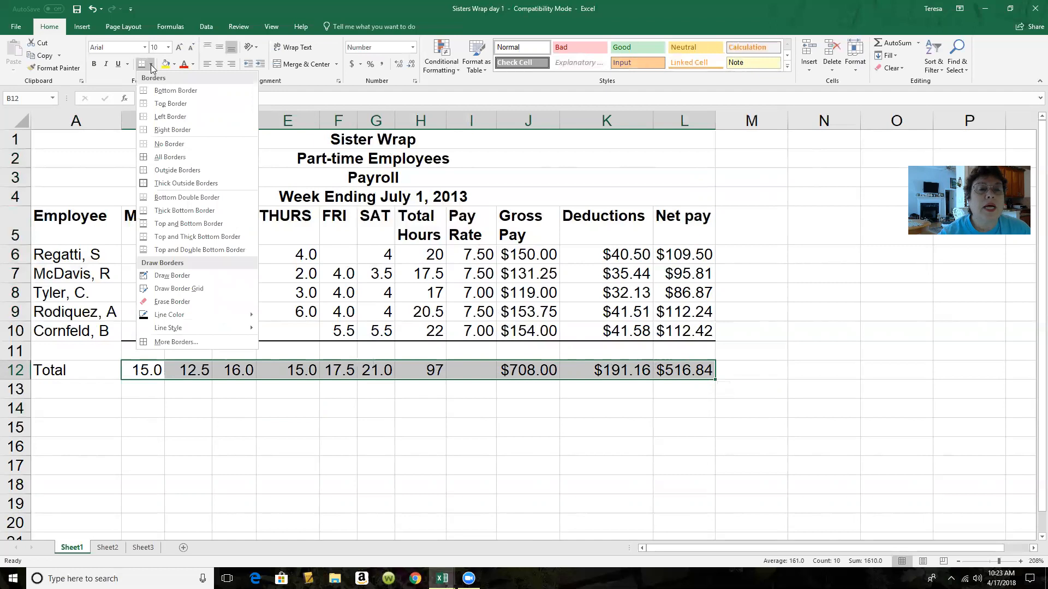
pyautogui.click(162, 199)
pyautogui.click(313, 437)
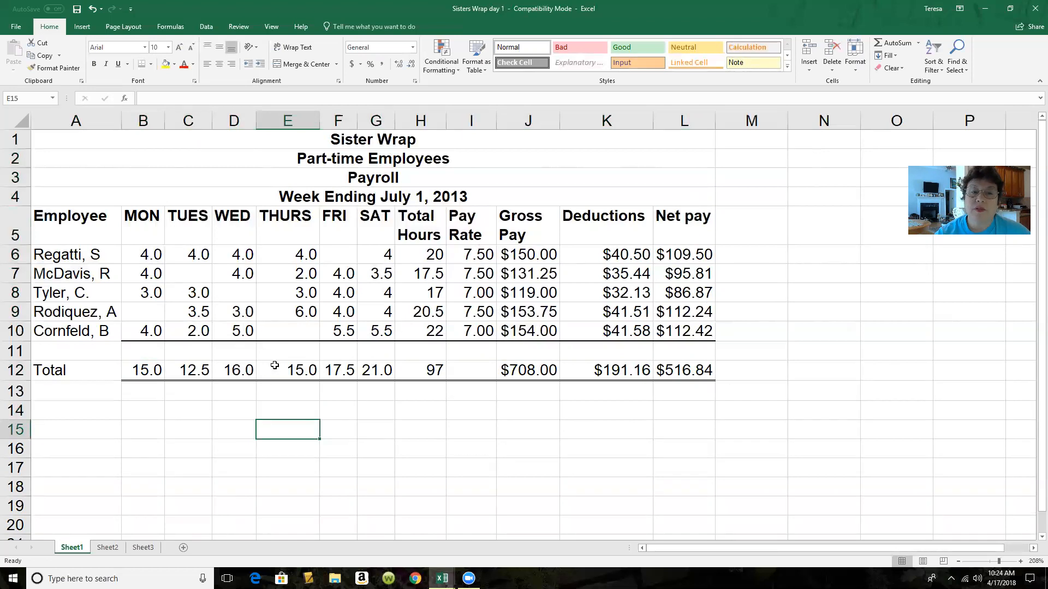
# Insert the purple singing bird clip art from the Birds online pictures and place it beside the table, over columns M and N
pyautogui.click(459, 417)
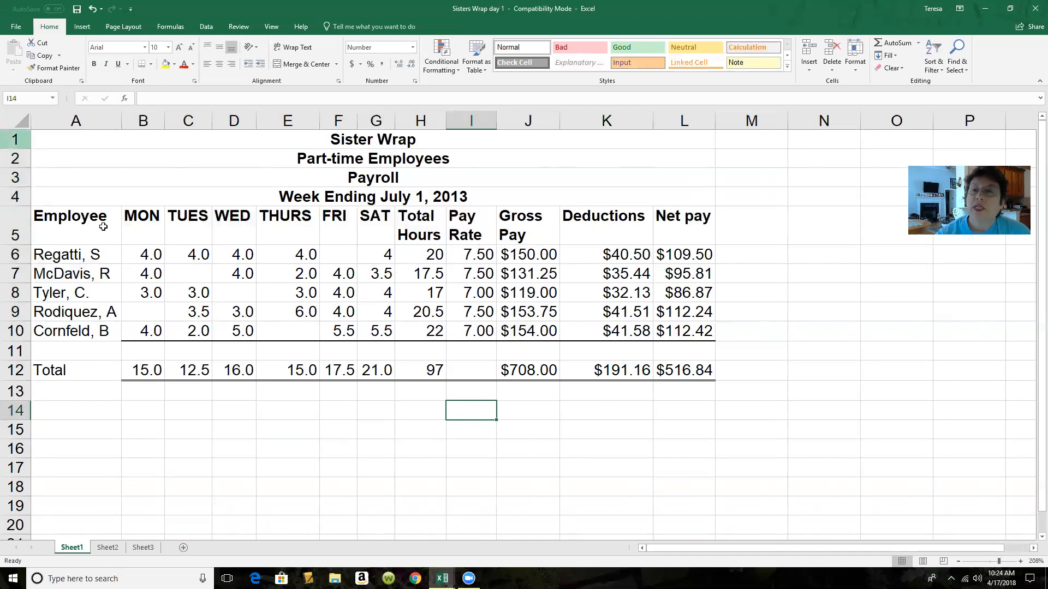
pyautogui.click(82, 27)
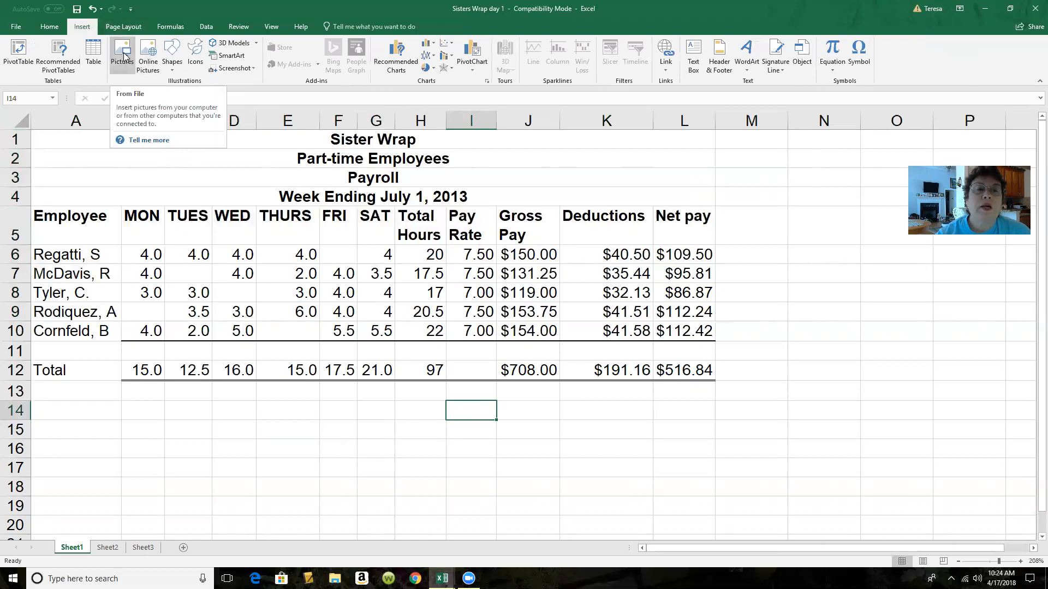
pyautogui.click(147, 48)
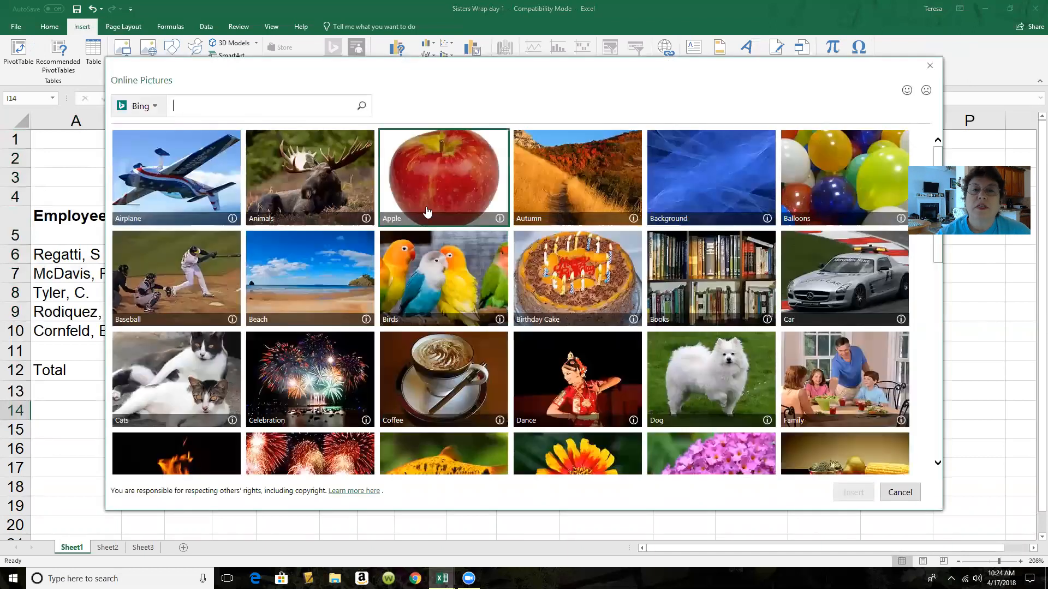
pyautogui.click(441, 270)
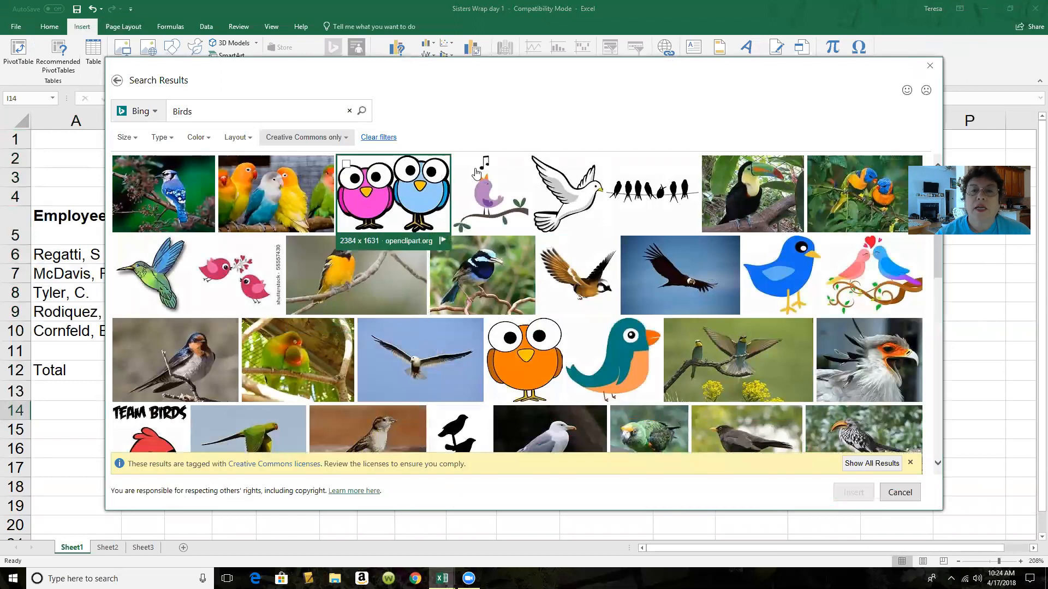
pyautogui.click(491, 192)
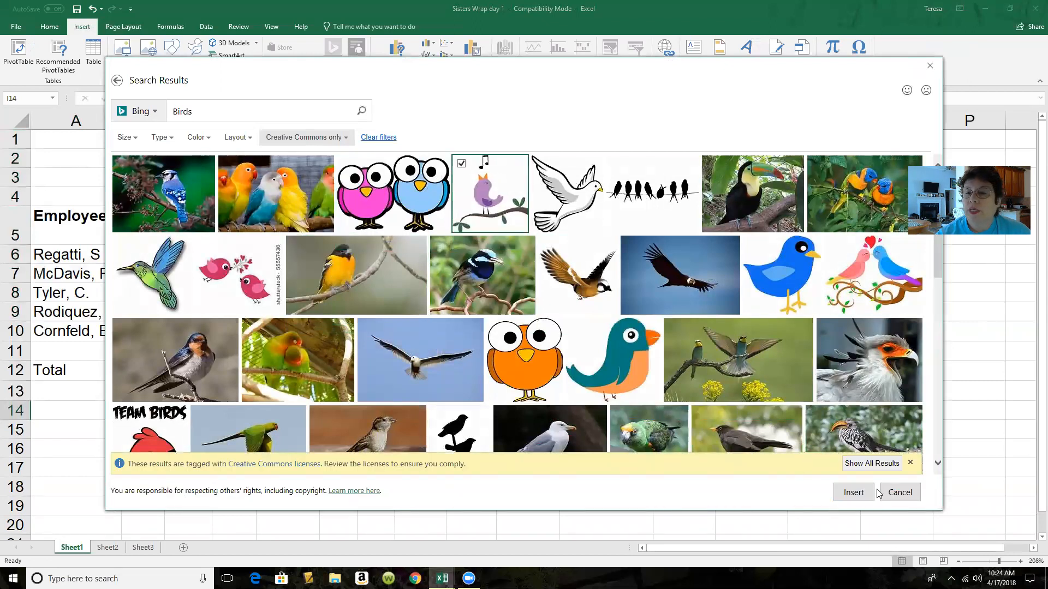
pyautogui.click(854, 492)
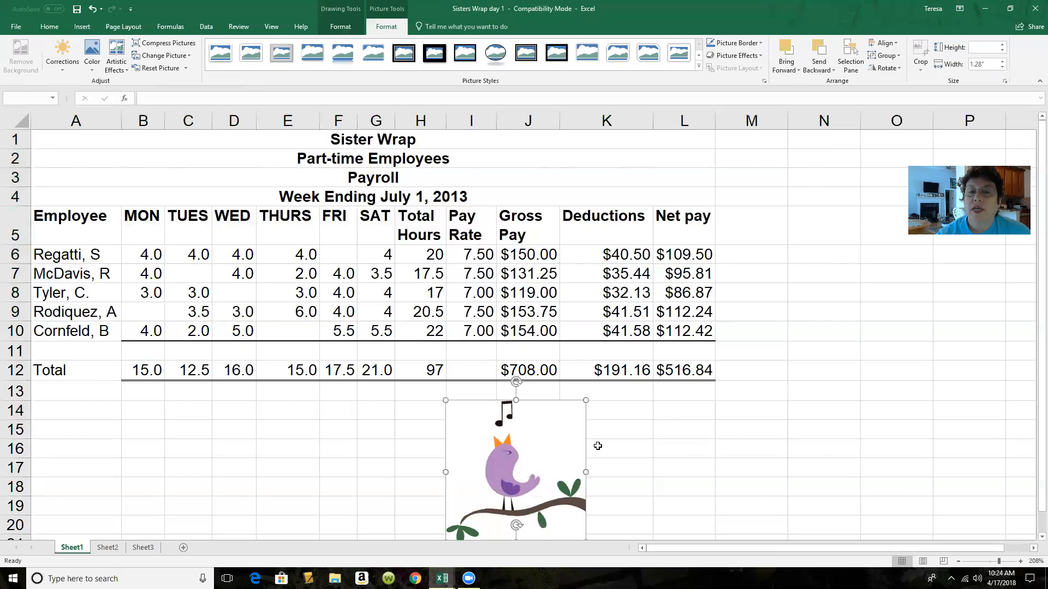
pyautogui.moveTo(561, 450); pyautogui.dragTo(833, 218)
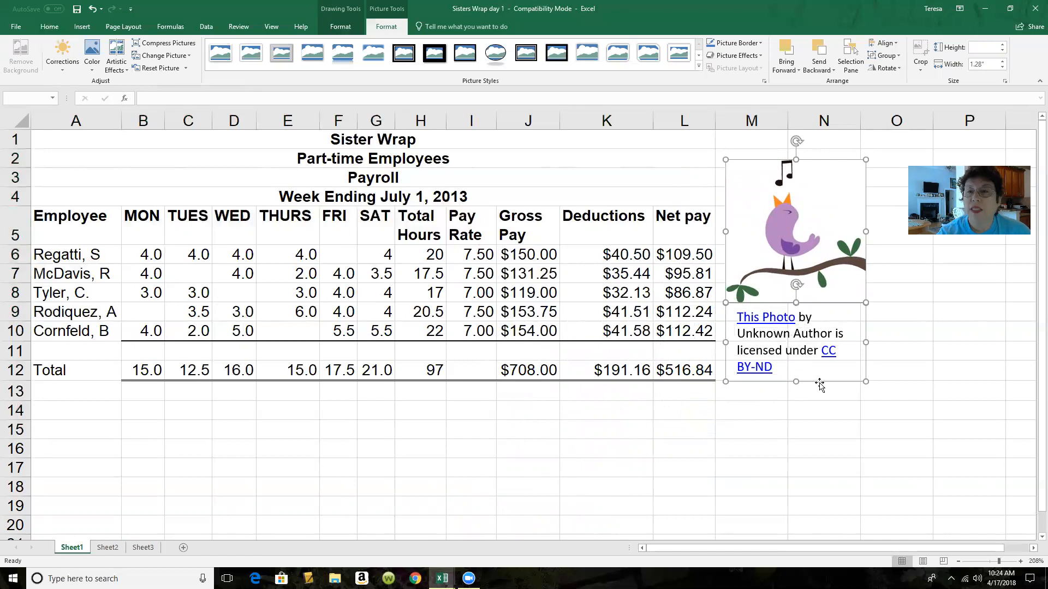
# Delete the bird picture together with its licence caption
pyautogui.press('Delete')
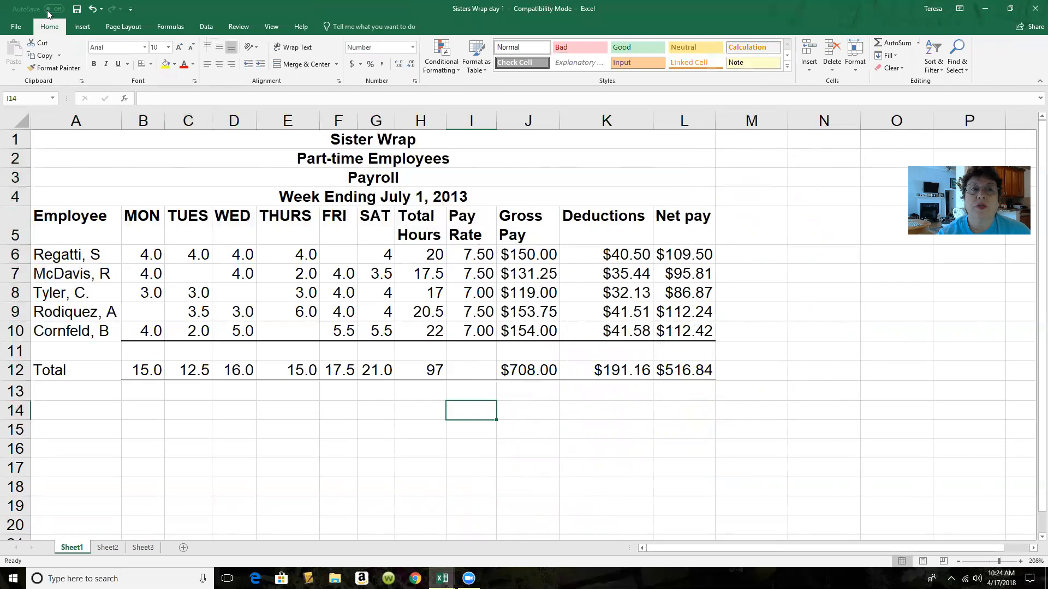
pyautogui.click(92, 9)
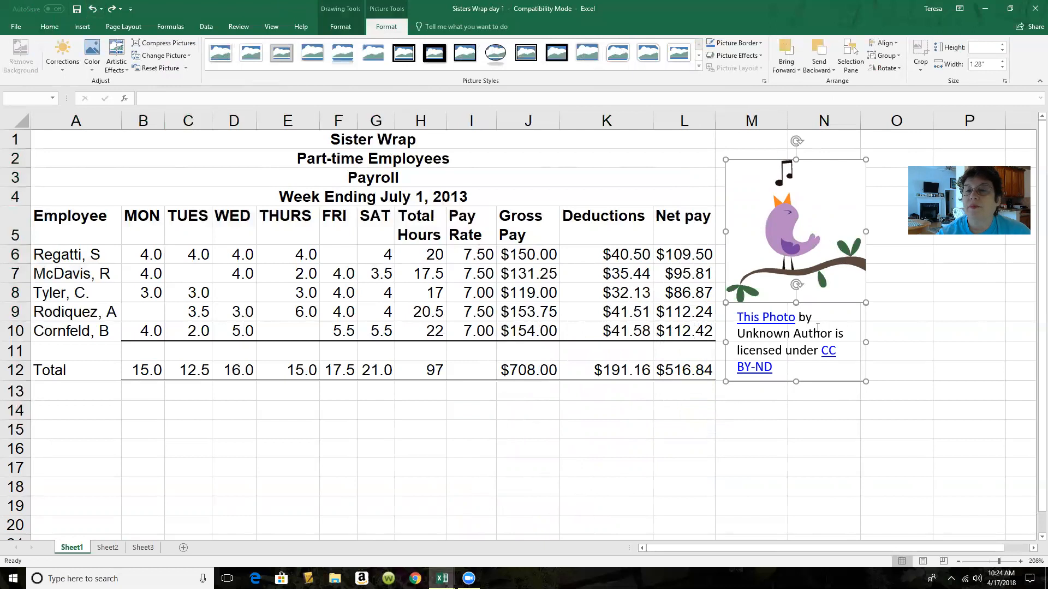
pyautogui.press('Delete')
# Insert the orchid photo 20150422_105153 from the Pictures folder 4-29-15 and move it so its upper-right corner lies near column N, row 3
pyautogui.click(81, 26)
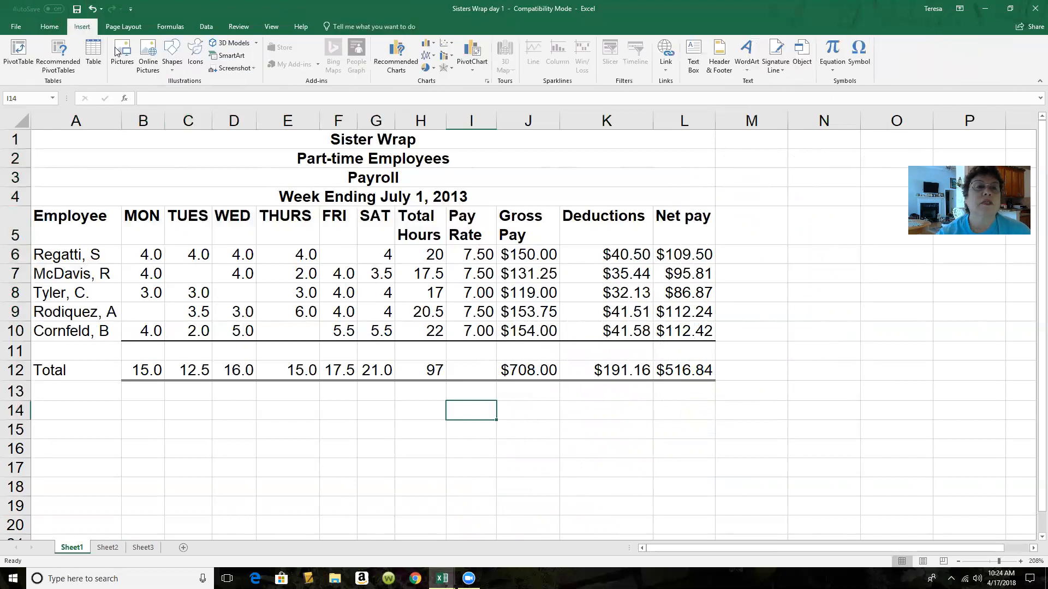
pyautogui.click(121, 50)
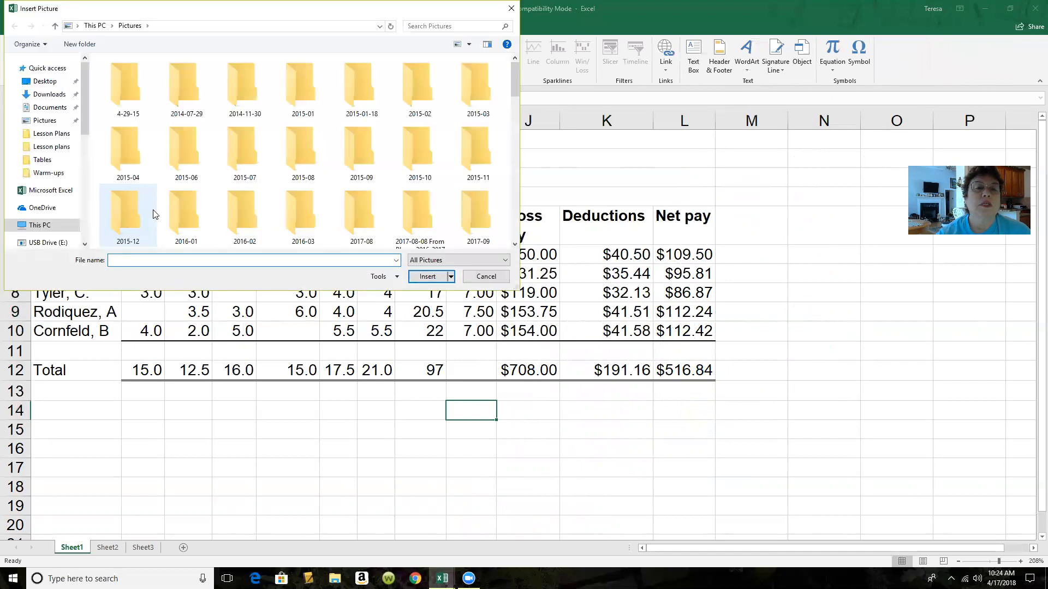
pyautogui.click(129, 86)
pyautogui.doubleClick(128, 91)
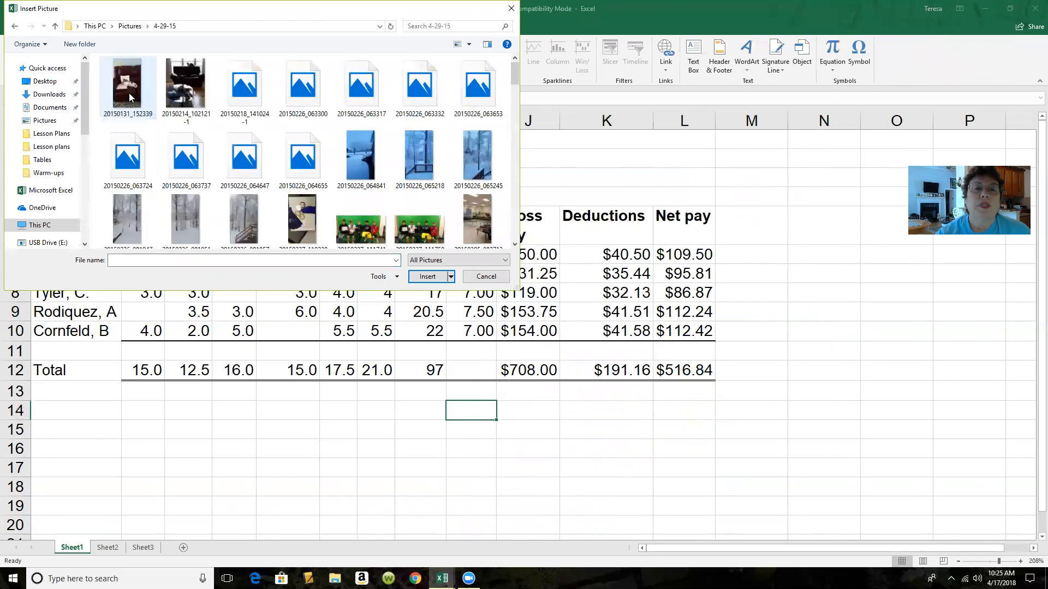
pyautogui.moveTo(519, 75); pyautogui.dragTo(511, 159)
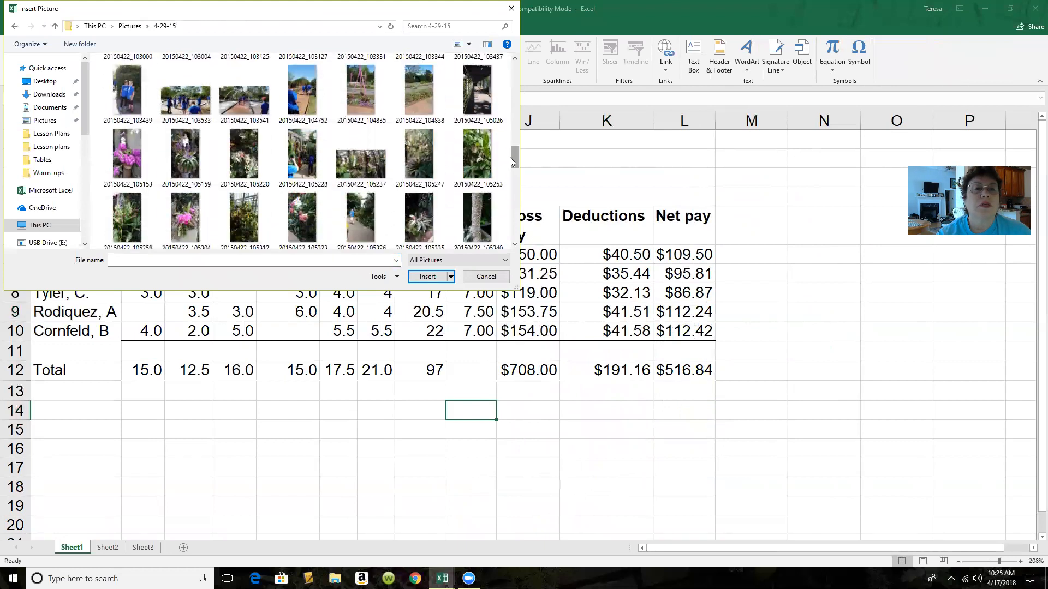
pyautogui.doubleClick(127, 154)
pyautogui.moveTo(854, 446); pyautogui.dragTo(609, 210)
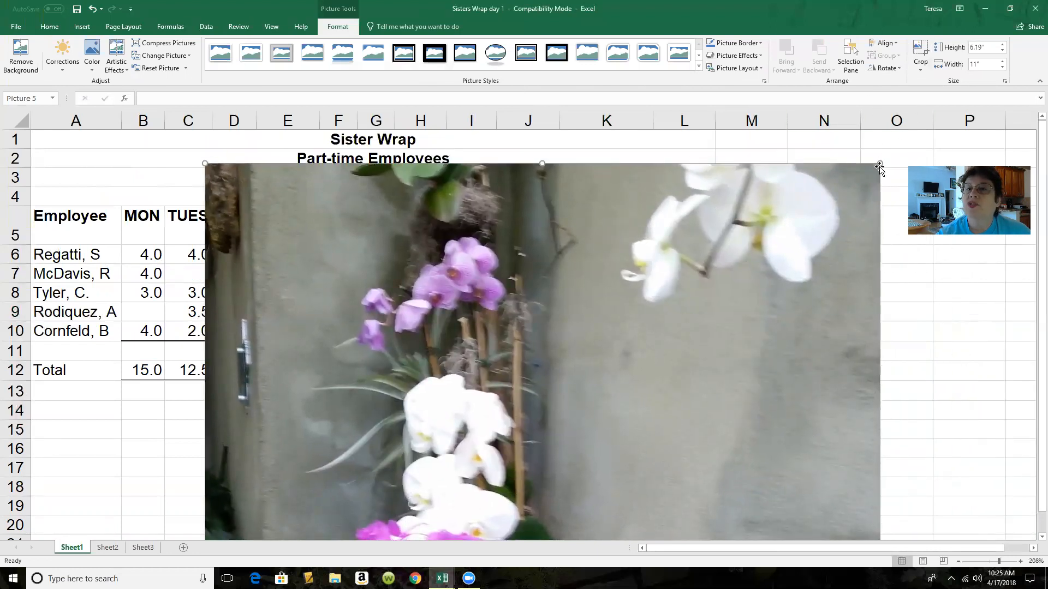
# Shrink the orchid picture to about 1.08 by 1.92 inches and move it over columns K and L, beginning in row 2
pyautogui.moveTo(880, 163); pyautogui.dragTo(592, 146)
pyautogui.moveTo(850, 140); pyautogui.dragTo(671, 456)
pyautogui.moveTo(510, 479); pyautogui.dragTo(719, 158)
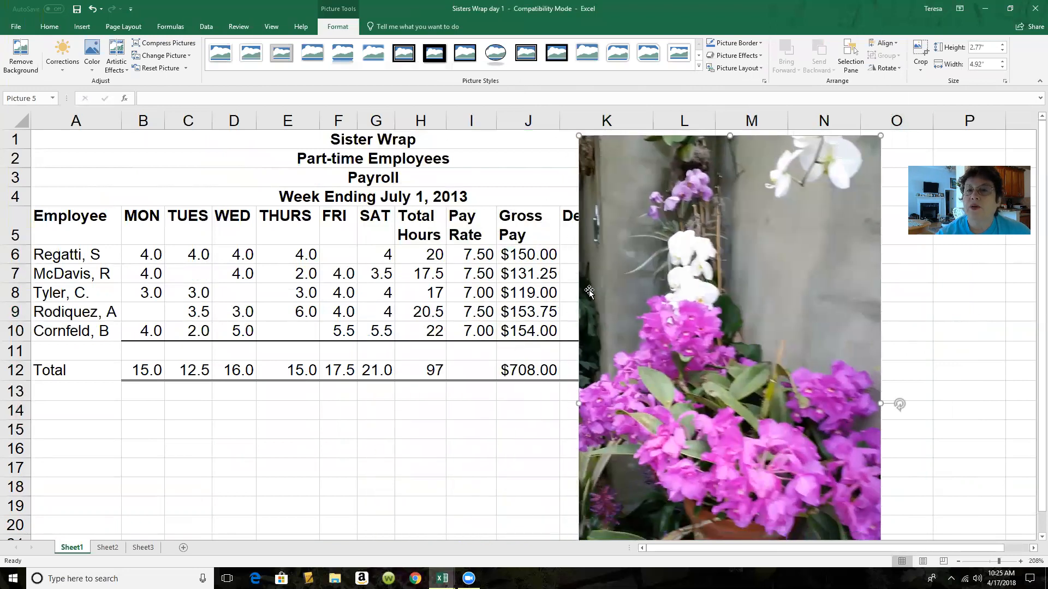
pyautogui.moveTo(878, 137); pyautogui.dragTo(686, 462)
pyautogui.moveTo(633, 507); pyautogui.dragTo(682, 198)
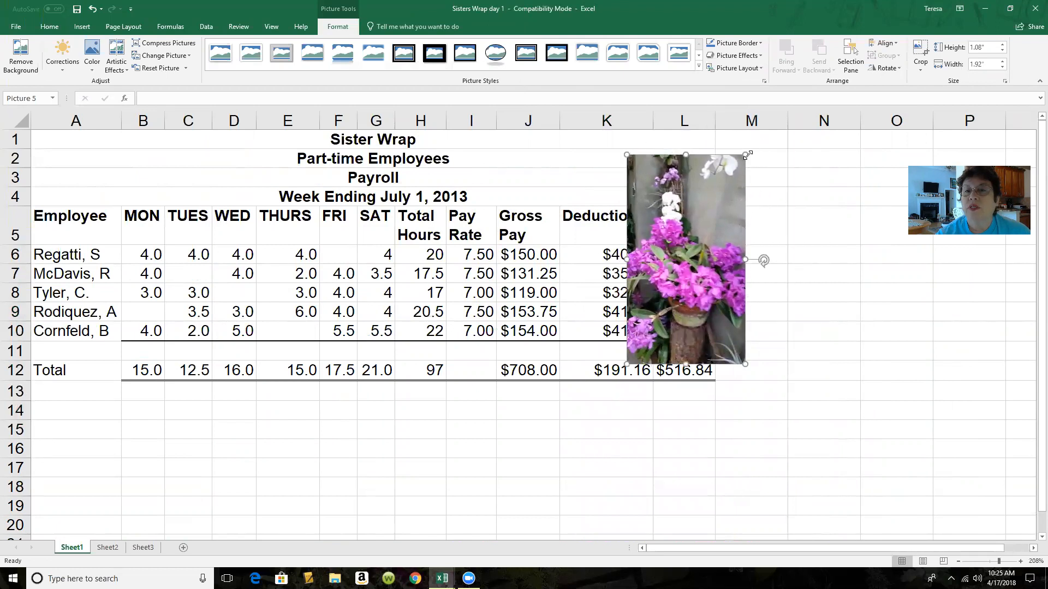
# Rotate the orchid picture 90° counterclockwise and fit it at about 0.71 by 1.26 inches over cells J1 to K4
pyautogui.moveTo(763, 259); pyautogui.dragTo(682, 182)
pyautogui.moveTo(704, 278); pyautogui.dragTo(602, 211)
pyautogui.moveTo(691, 133); pyautogui.dragTo(625, 150)
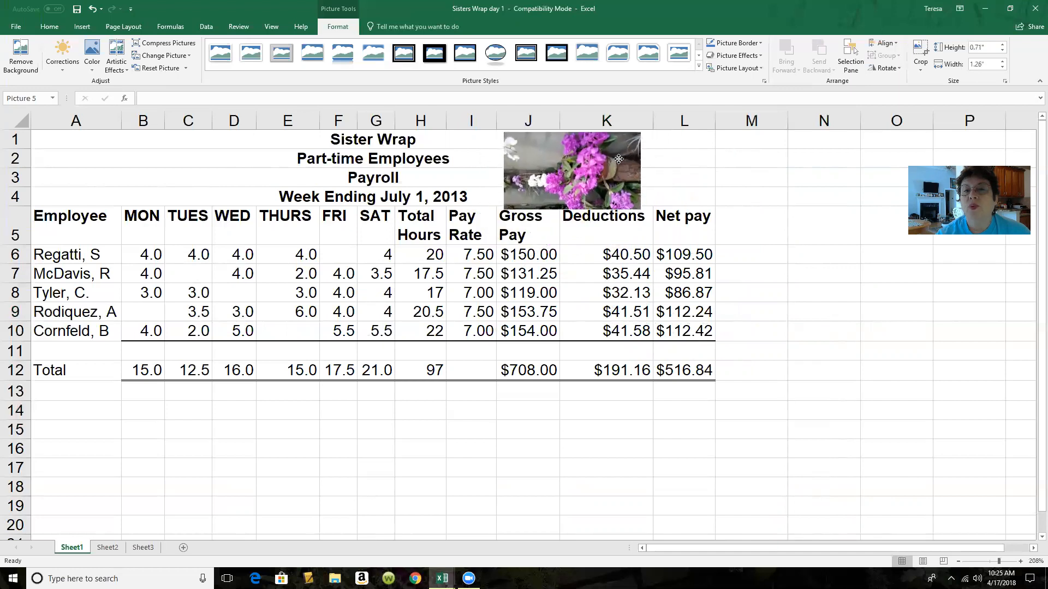
pyautogui.click(739, 242)
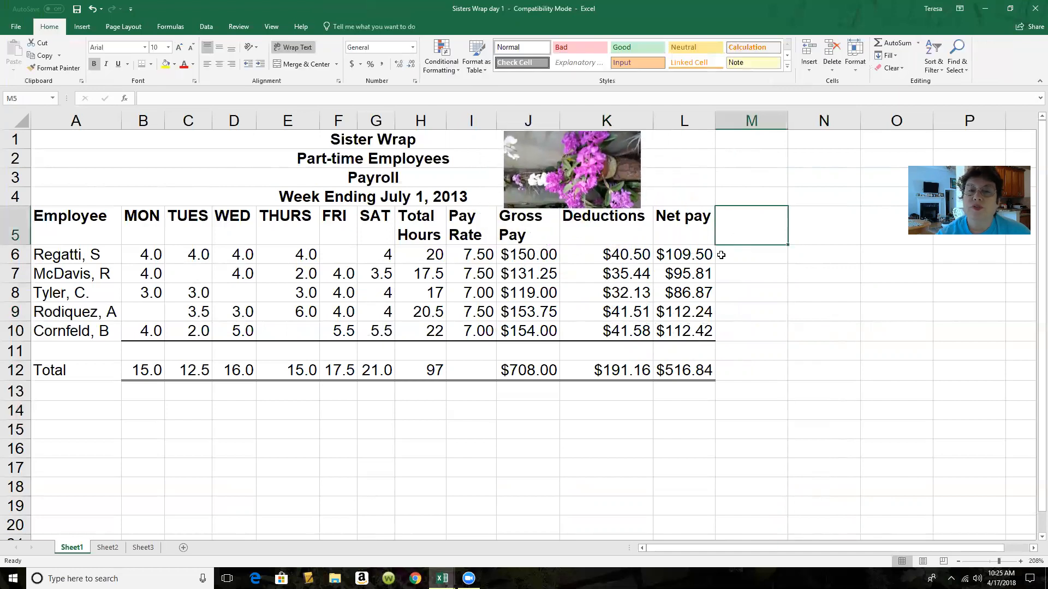
# Try a red font colour on the pay rates and gross pay in I6:J10 and return the text to black
pyautogui.moveTo(469, 255); pyautogui.dragTo(524, 331)
pyautogui.click(185, 66)
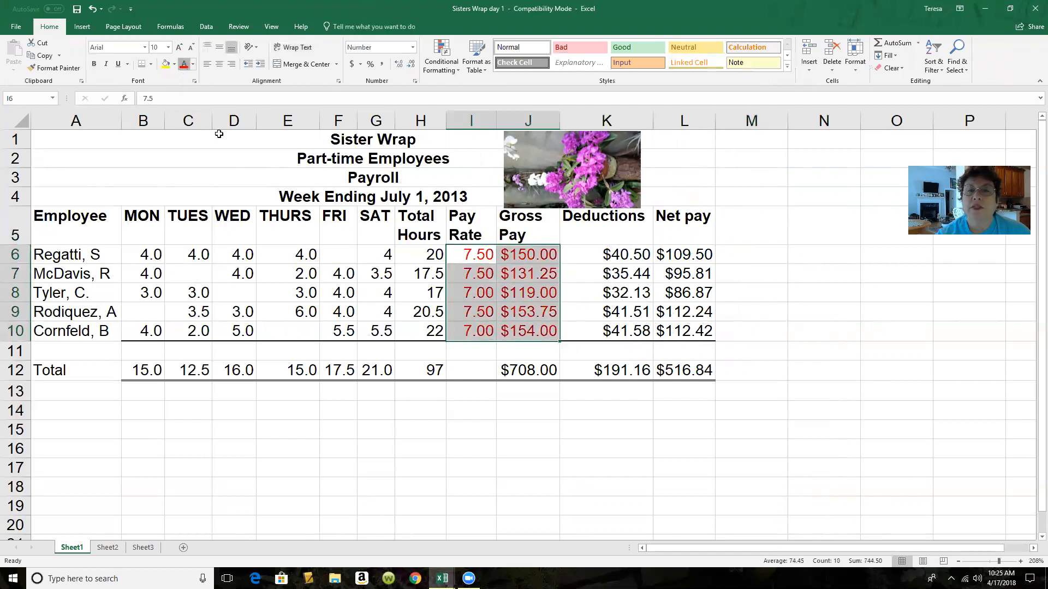
pyautogui.click(193, 65)
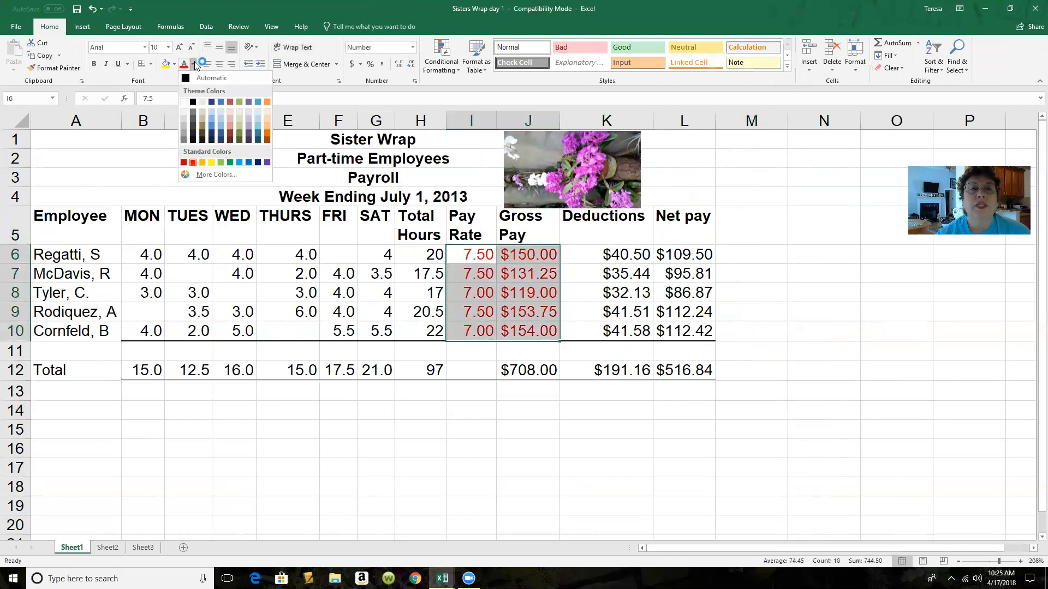
pyautogui.click(197, 93)
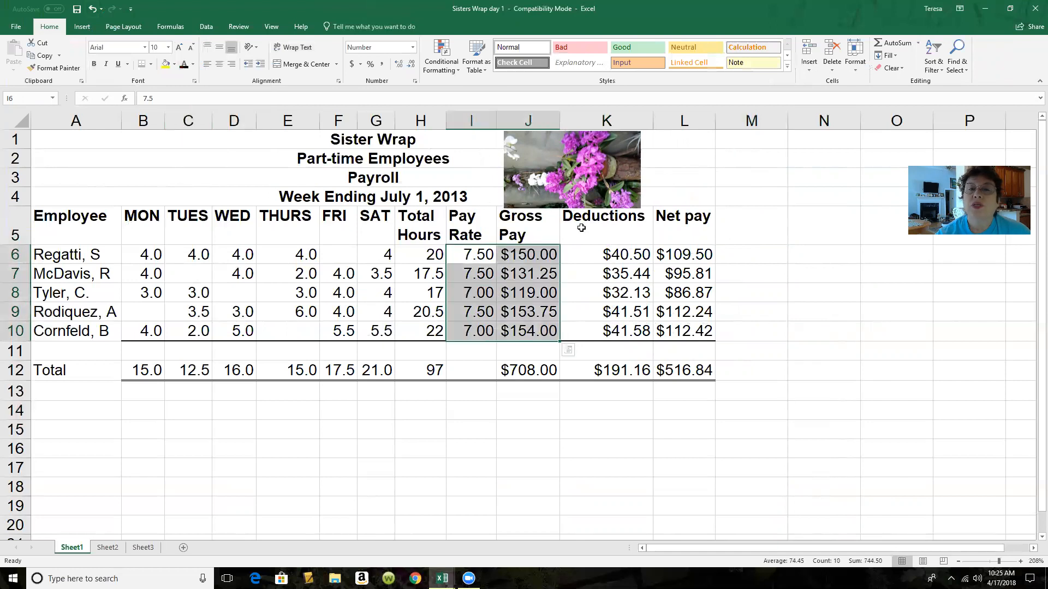
# Try a yellow fill on the pay rates and gross pay in I6:J10 and remove the fill
pyautogui.click(166, 64)
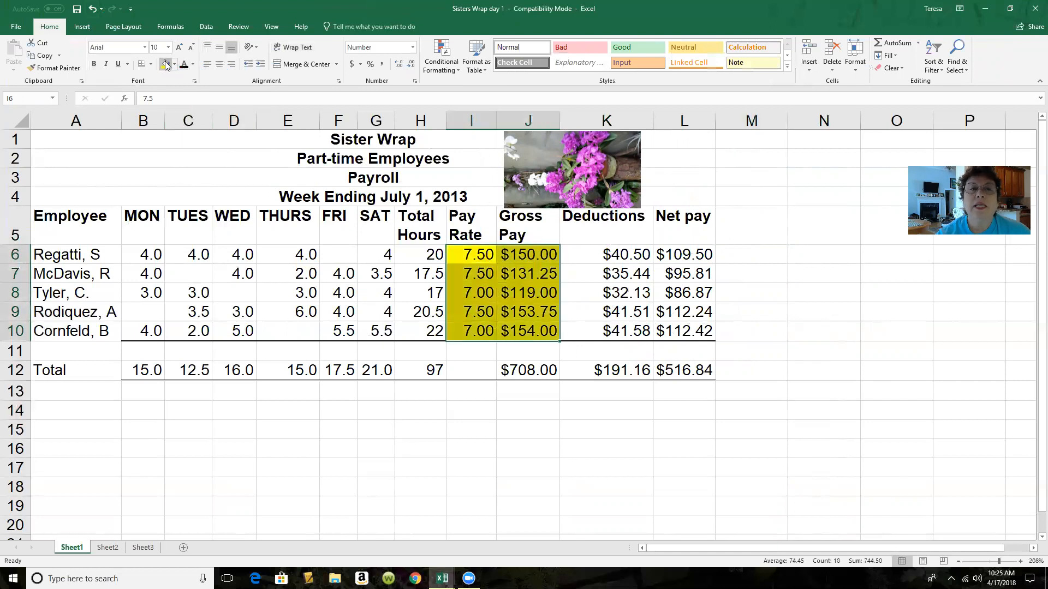
pyautogui.click(174, 64)
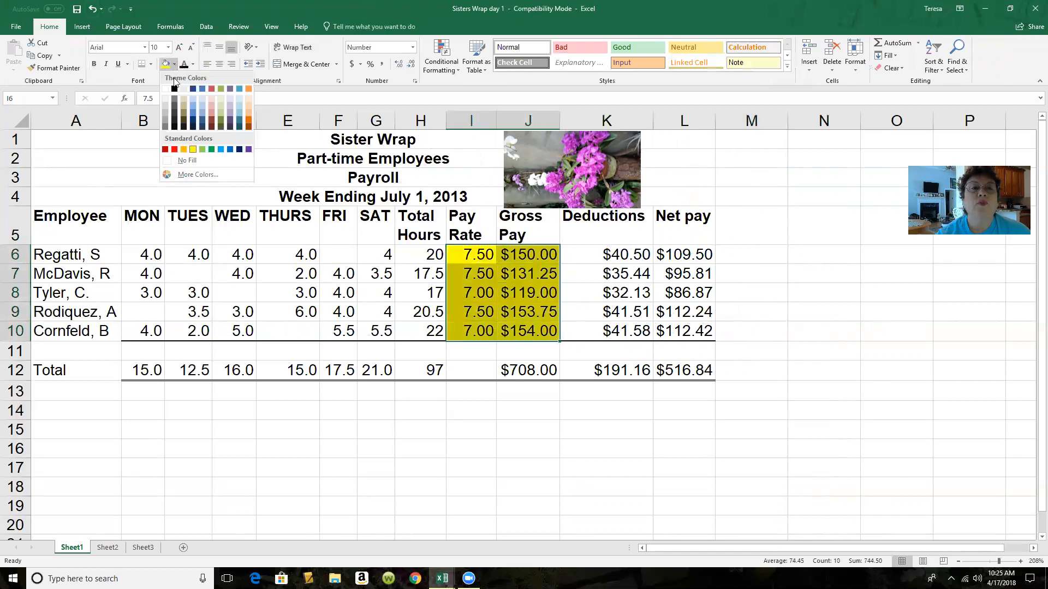
pyautogui.click(173, 160)
pyautogui.click(779, 257)
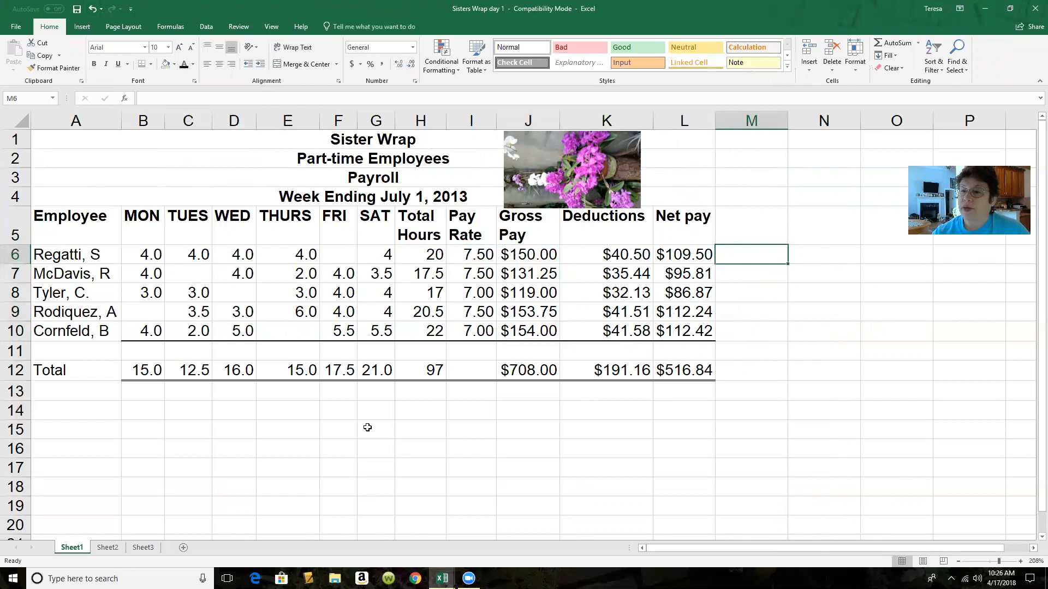
# Set A1:L12, from the title through the Total row, as the print area
pyautogui.moveTo(71, 145); pyautogui.dragTo(670, 370)
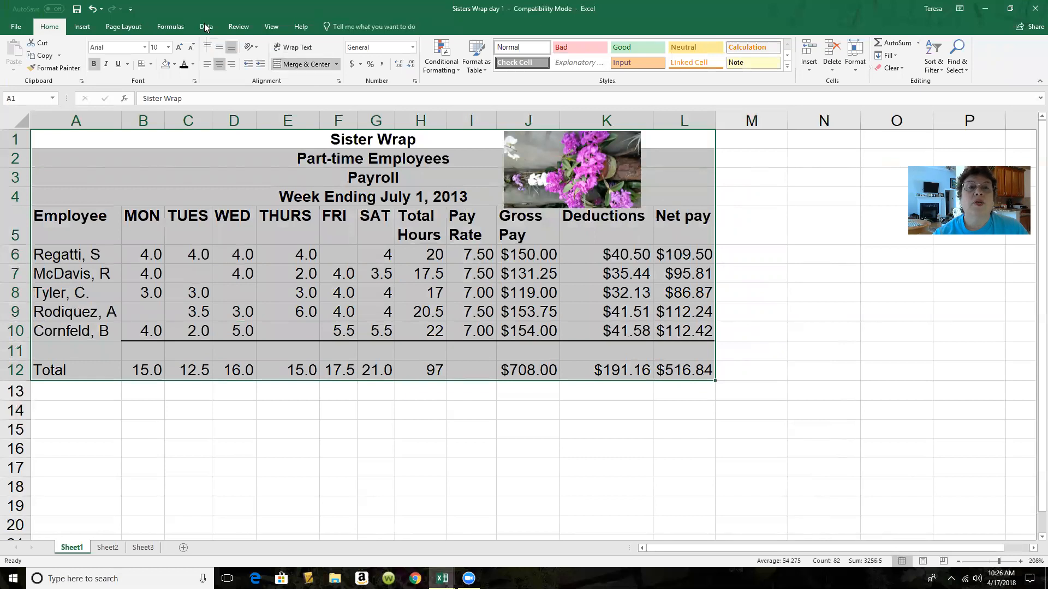
pyautogui.click(130, 28)
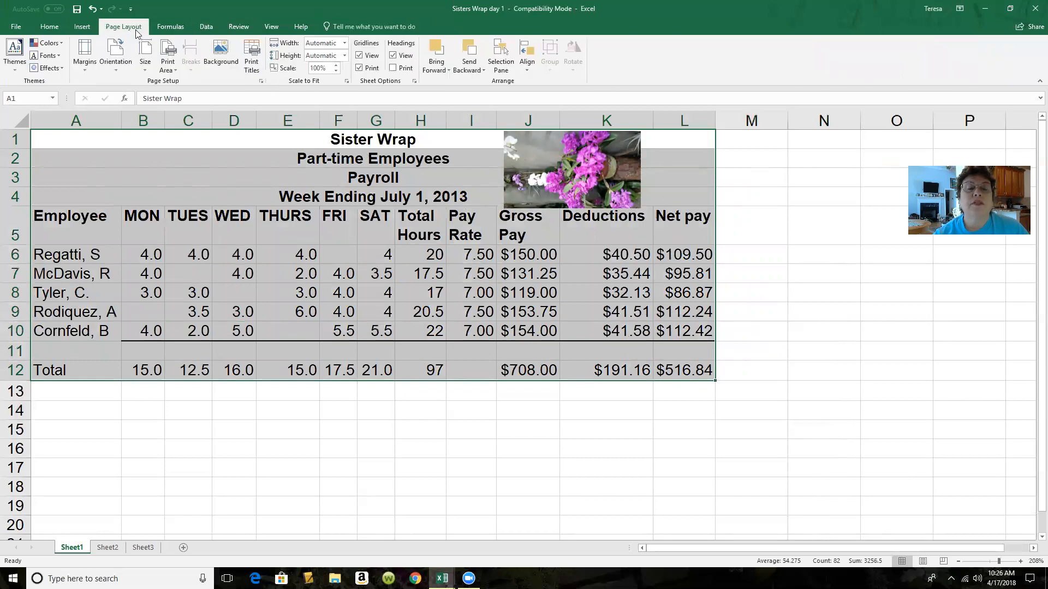
pyautogui.click(167, 61)
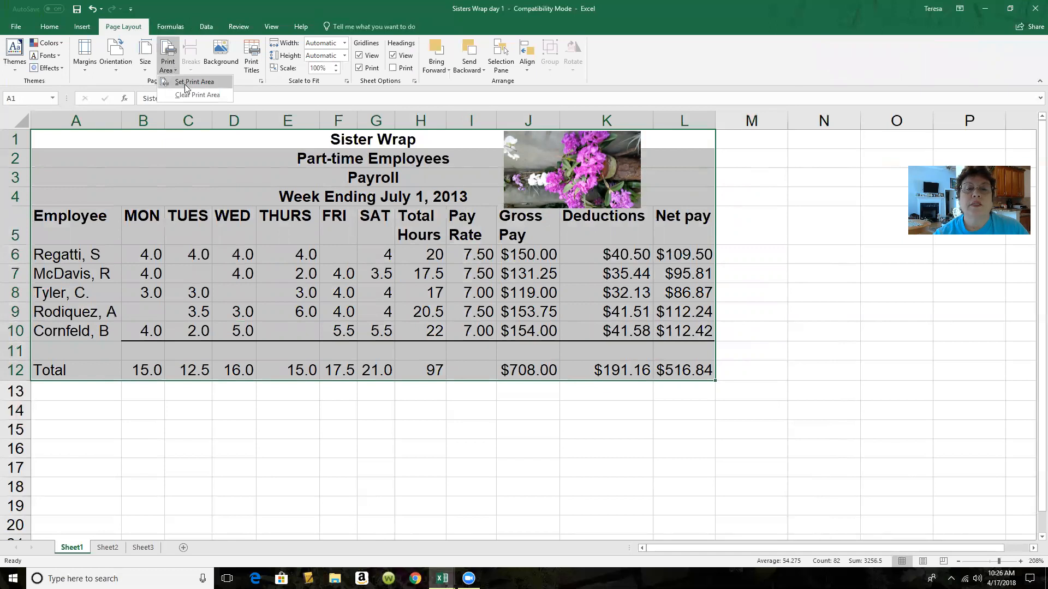
pyautogui.click(184, 82)
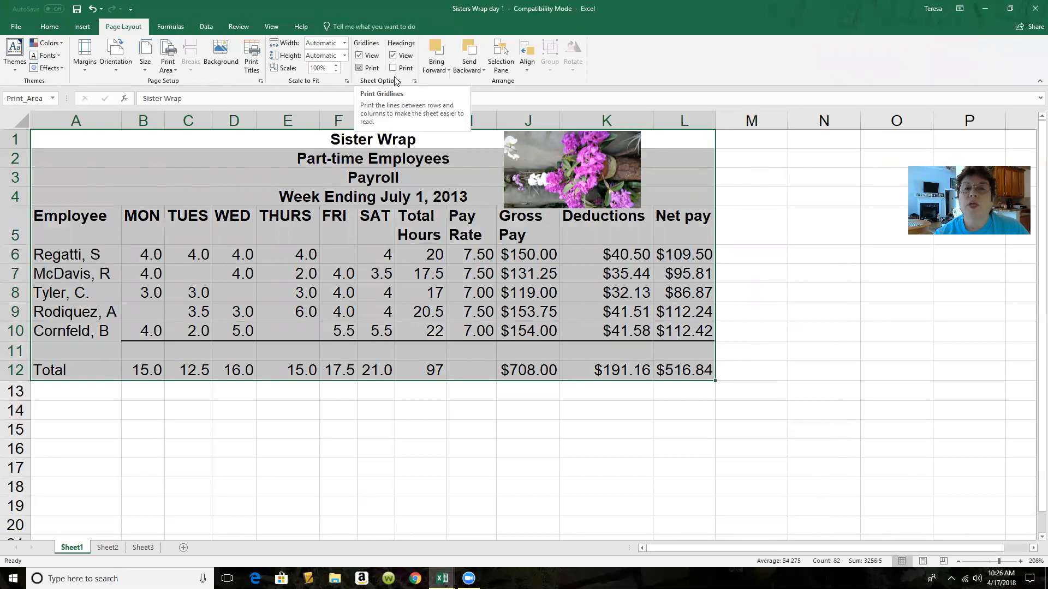
# Review the text in the three sections of the custom header in the page setup and keep it as is
pyautogui.click(415, 82)
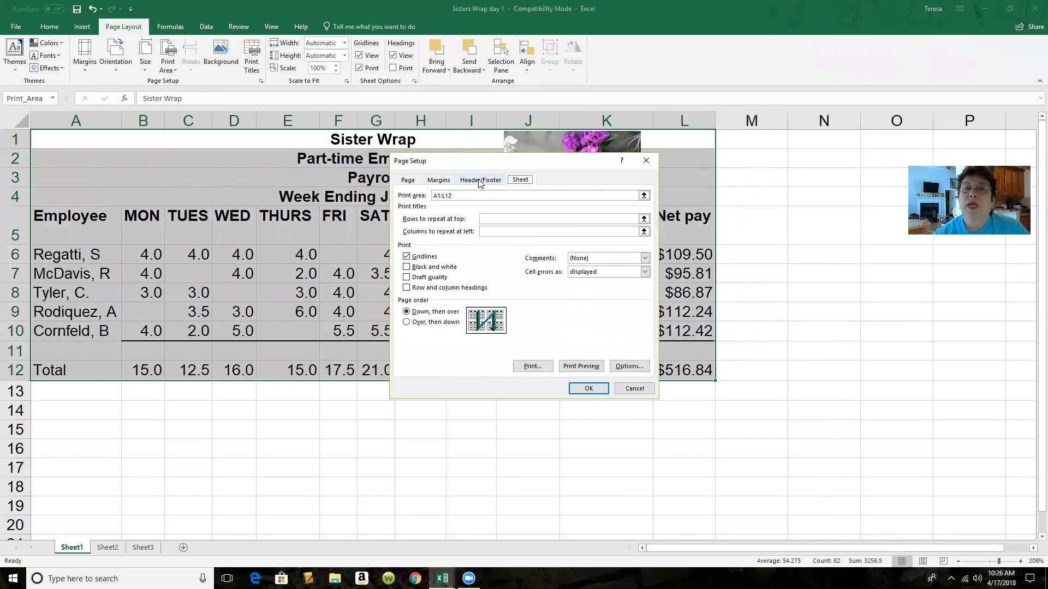
pyautogui.click(480, 182)
pyautogui.click(490, 251)
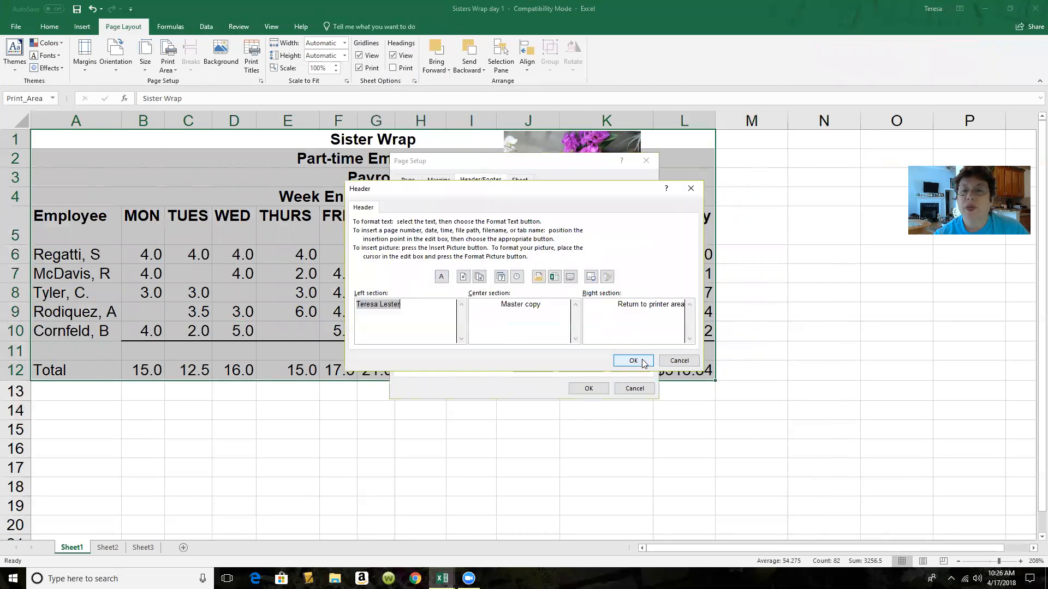
pyautogui.click(633, 360)
pyautogui.click(588, 388)
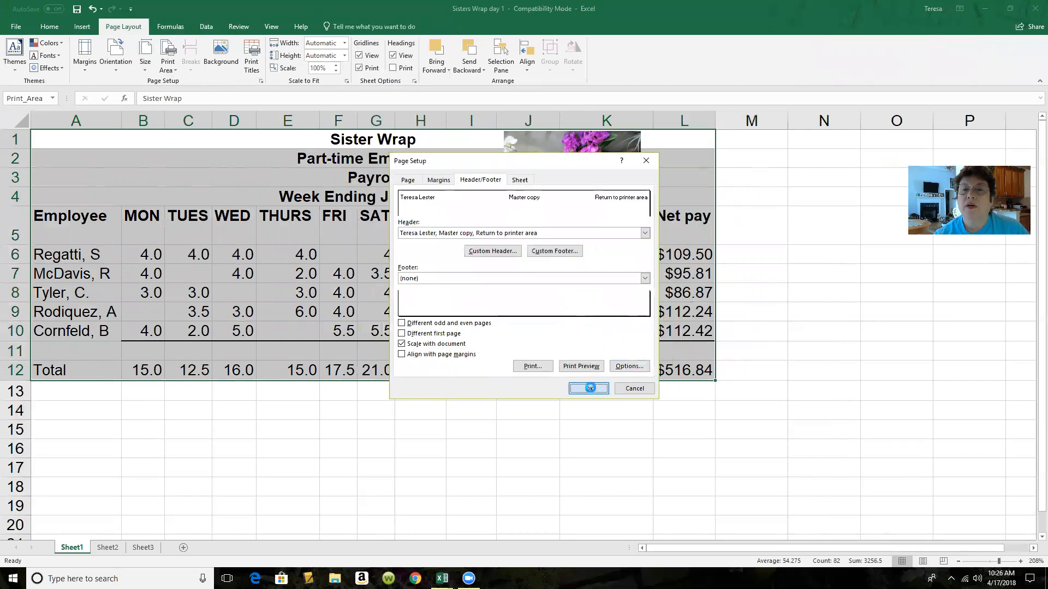
pyautogui.click(722, 356)
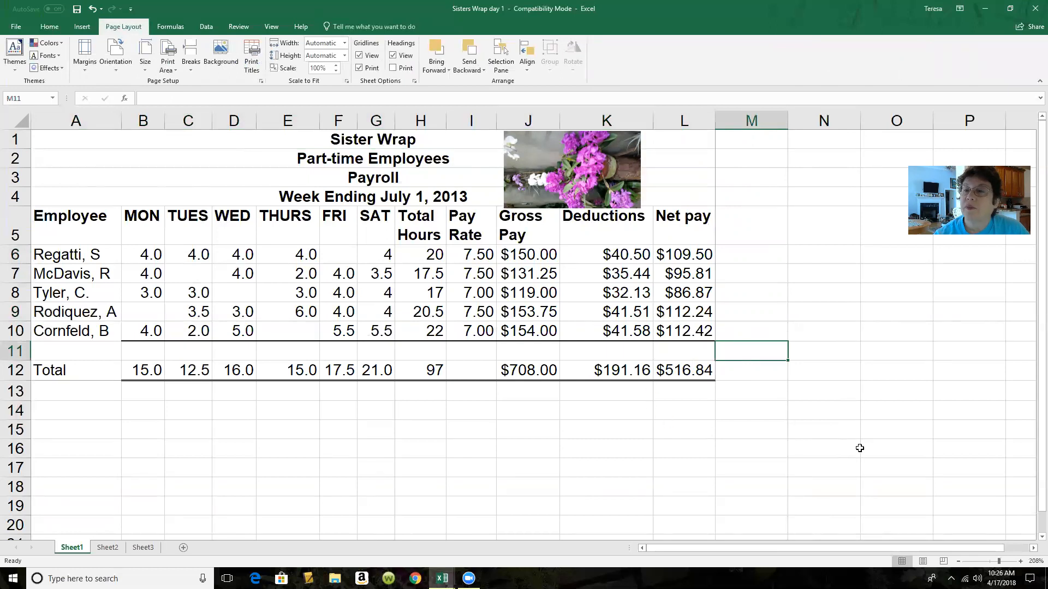
# Close the Sisters Wrap day 1 workbook without saving the changes
pyautogui.click(1033, 12)
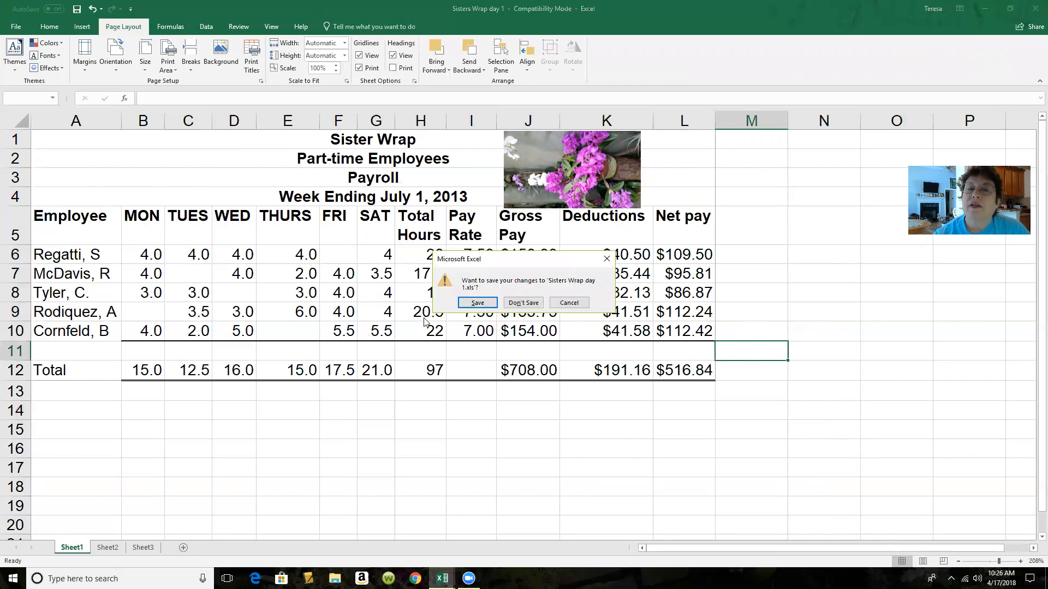
pyautogui.click(508, 303)
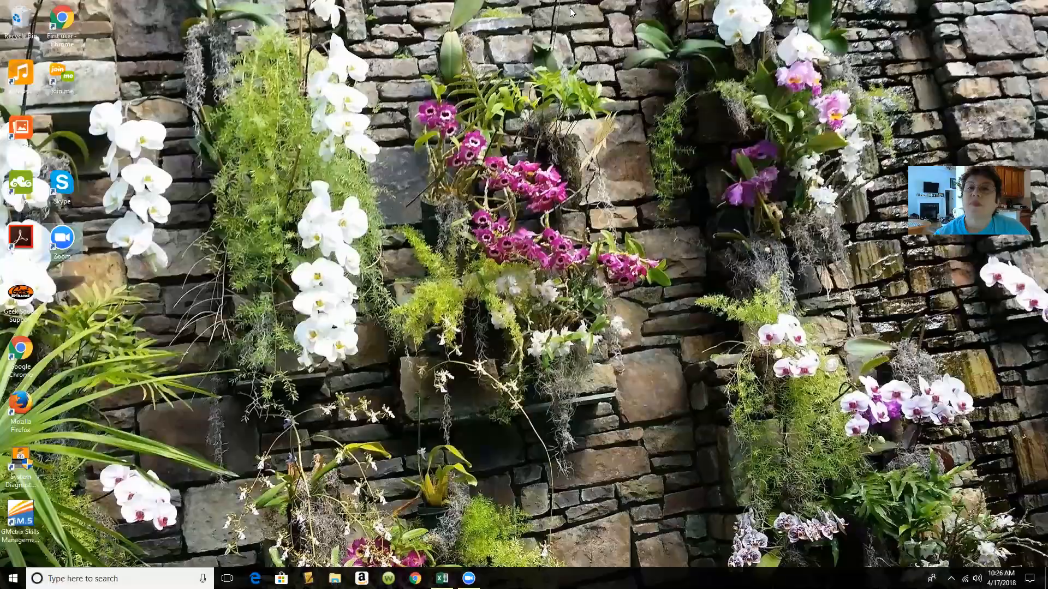